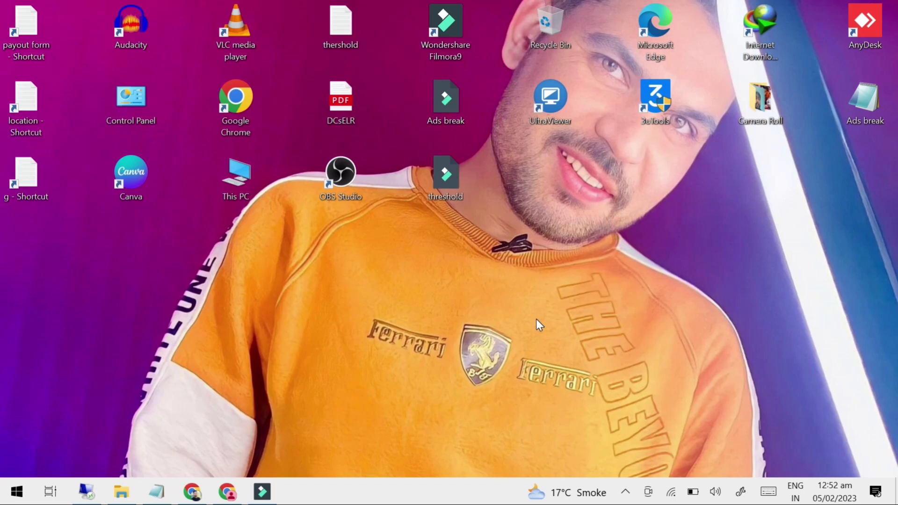
Switch to Chrome and examine the featured movie, Dear Ishq and Bigg Boss 16 sections on the SerialGhar home page
{"action": "left_click", "coordinate": [192, 491]}
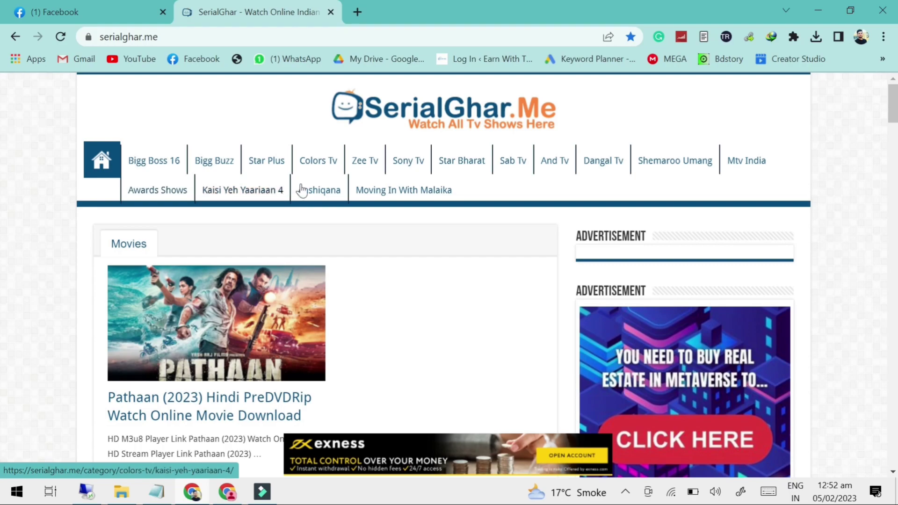
{"action": "scroll", "coordinate": [319, 196], "scroll_direction": "down", "scroll_amount": 2}
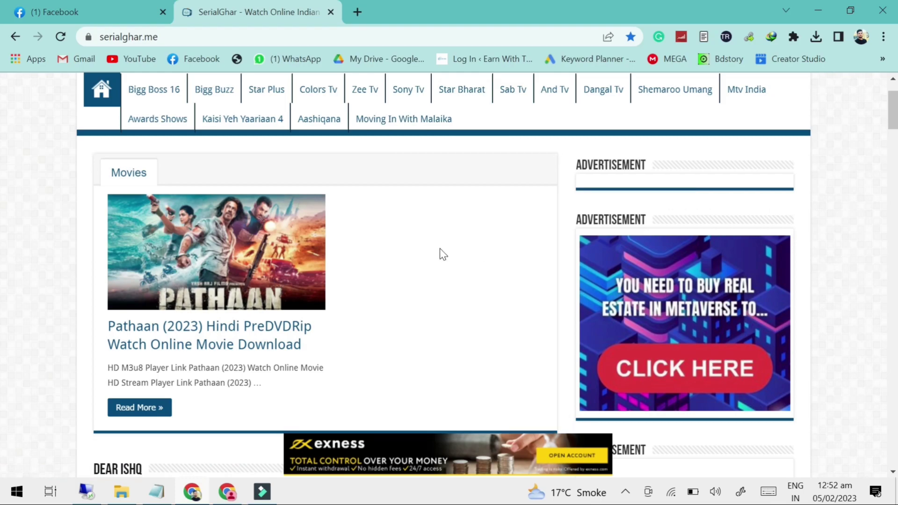
{"action": "scroll", "coordinate": [440, 249], "scroll_direction": "down", "scroll_amount": 5}
{"action": "scroll", "coordinate": [439, 249], "scroll_direction": "down", "scroll_amount": 3}
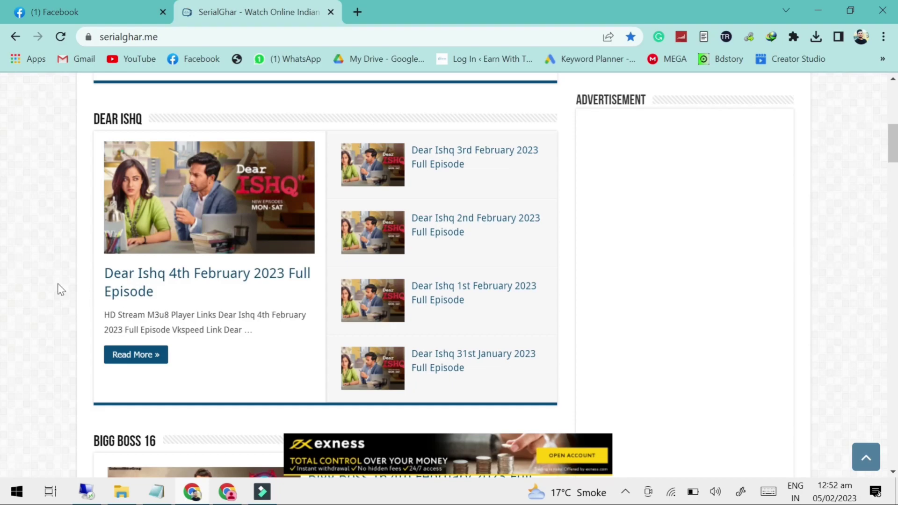
{"action": "scroll", "coordinate": [289, 347], "scroll_direction": "down", "scroll_amount": 4}
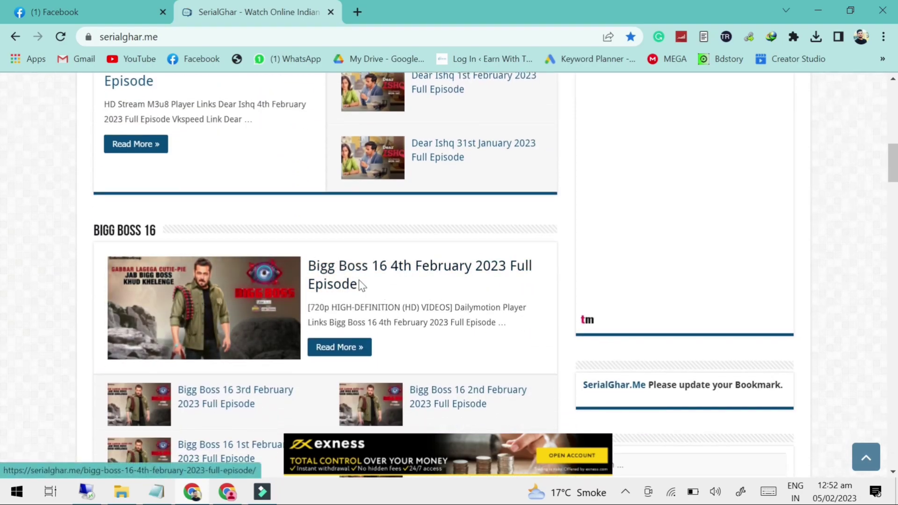
{"action": "scroll", "coordinate": [359, 280], "scroll_direction": "down", "scroll_amount": 3}
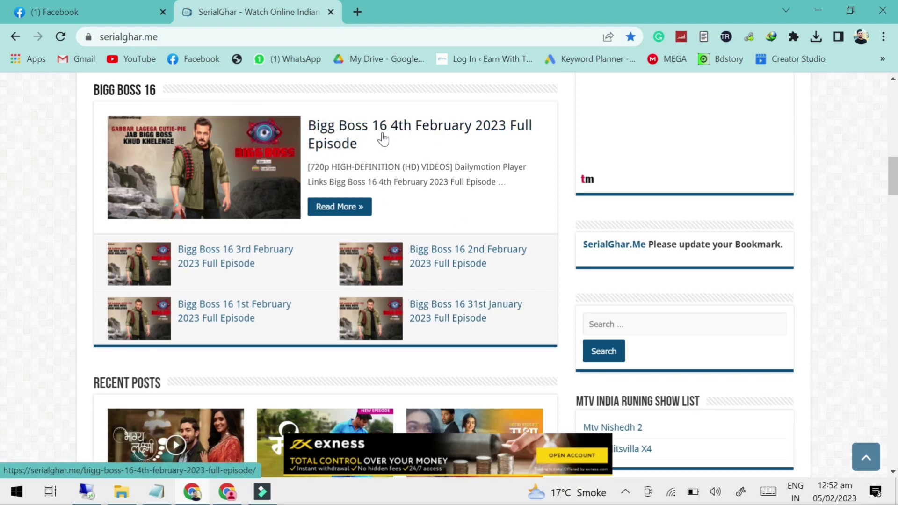
Check today's date in the system calendar and close it again
{"action": "mouse_move", "coordinate": [830, 499]}
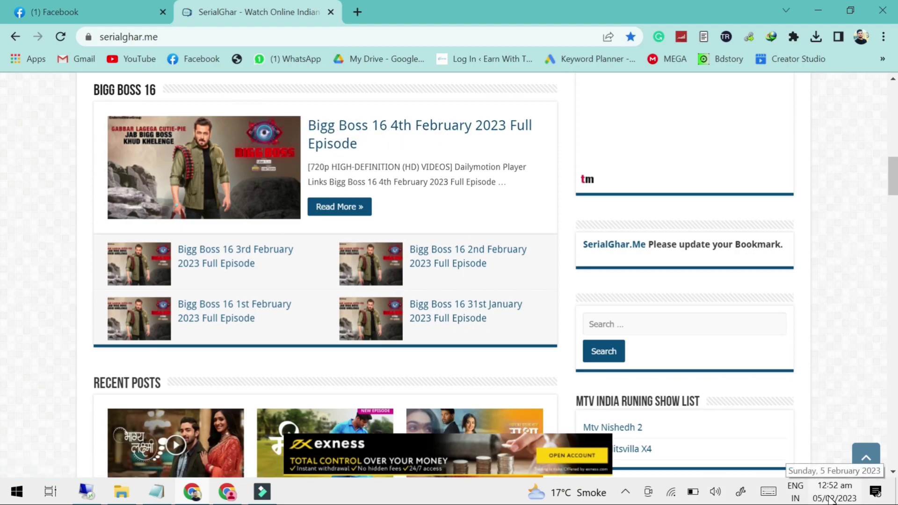
{"action": "left_click", "coordinate": [830, 499]}
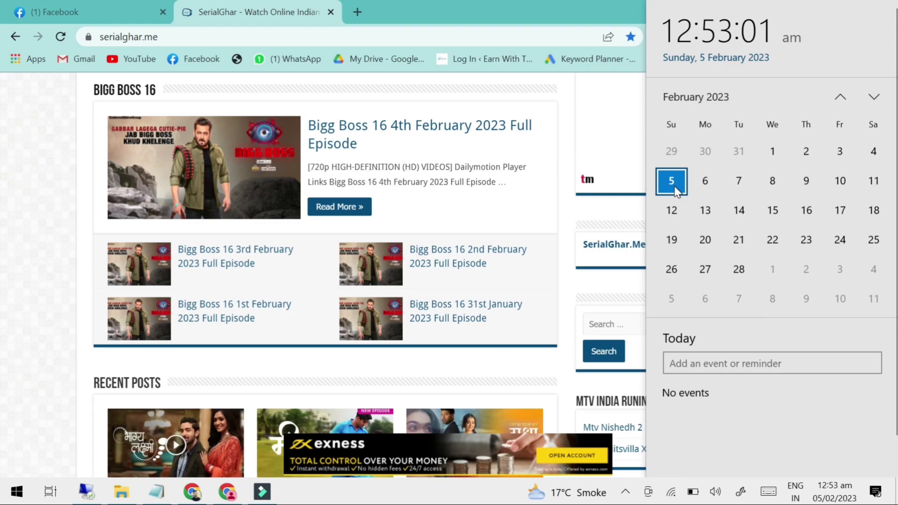
{"action": "left_click", "coordinate": [44, 217]}
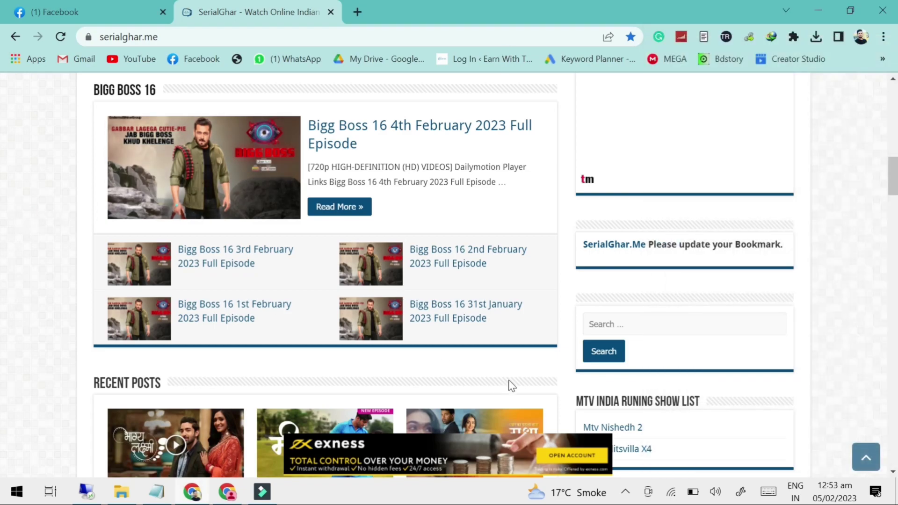
Examine the Recent Posts section of SerialGhar for the latest full episodes and their dates
{"action": "scroll", "coordinate": [509, 383], "scroll_direction": "down", "scroll_amount": 5}
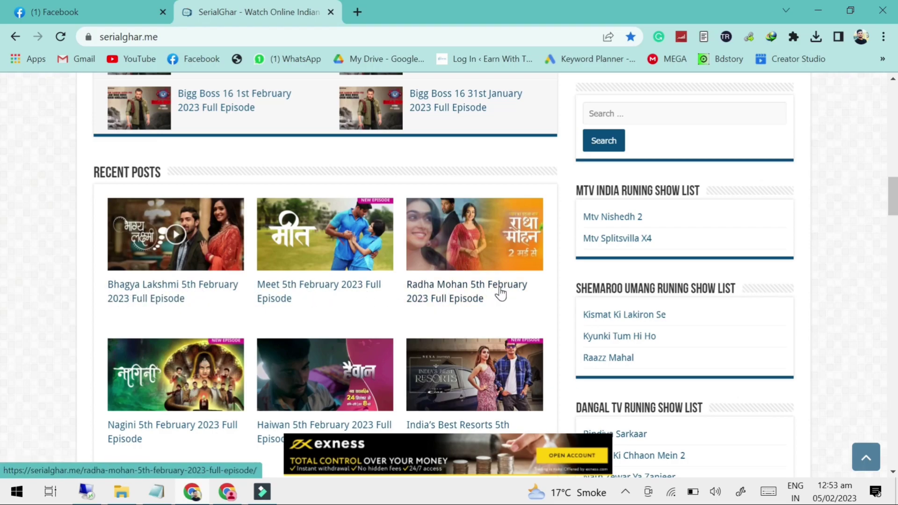
{"action": "scroll", "coordinate": [500, 293], "scroll_direction": "down", "scroll_amount": 1}
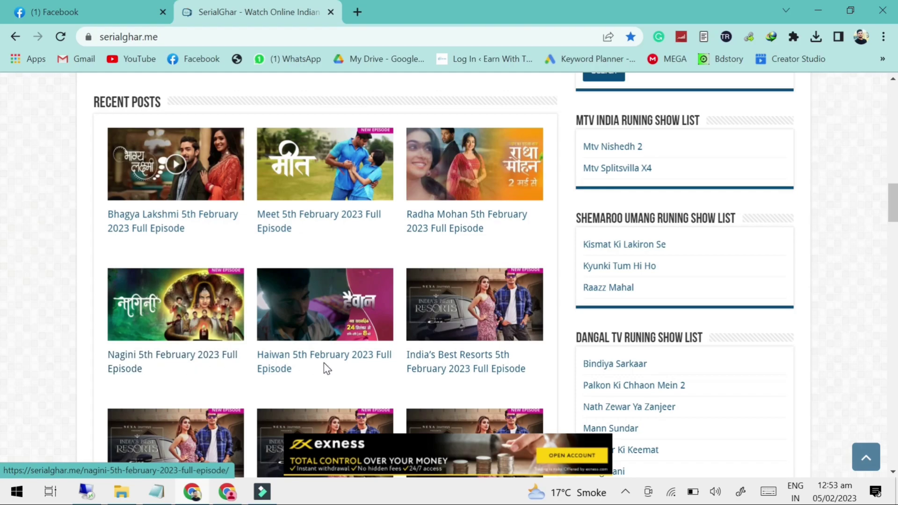
{"action": "scroll", "coordinate": [323, 364], "scroll_direction": "down", "scroll_amount": 1}
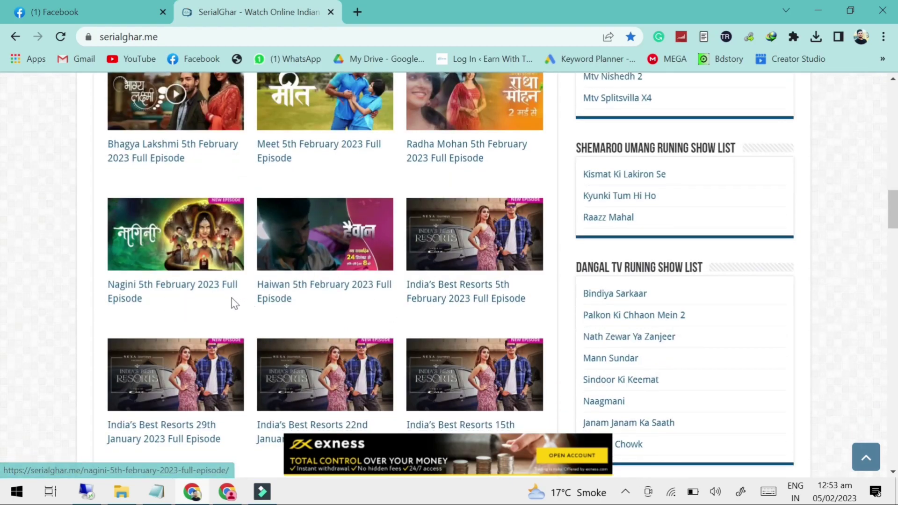
{"action": "scroll", "coordinate": [234, 303], "scroll_direction": "down", "scroll_amount": 5}
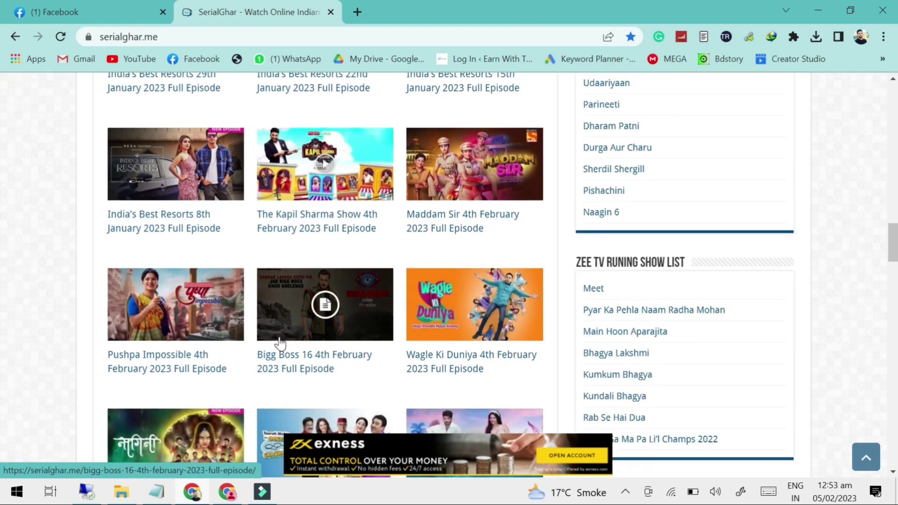
{"action": "scroll", "coordinate": [280, 344], "scroll_direction": "down", "scroll_amount": 1}
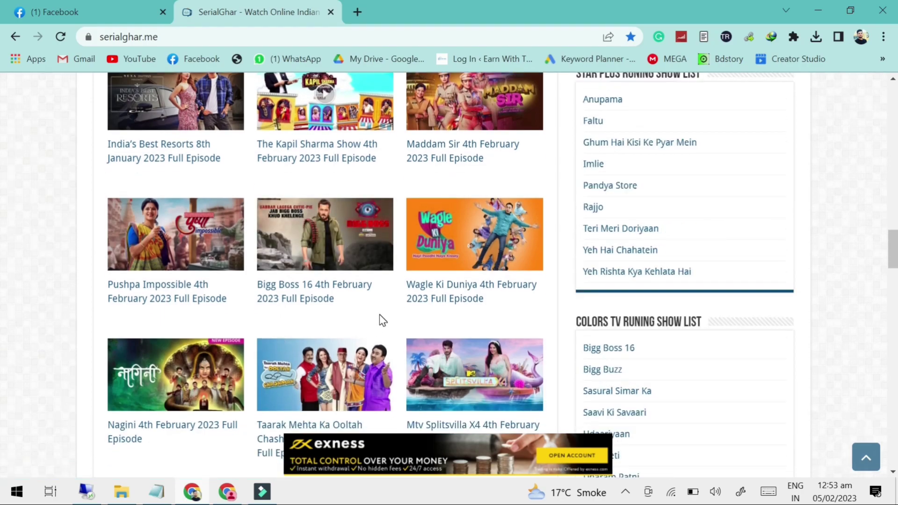
{"action": "scroll", "coordinate": [375, 321], "scroll_direction": "down", "scroll_amount": 2}
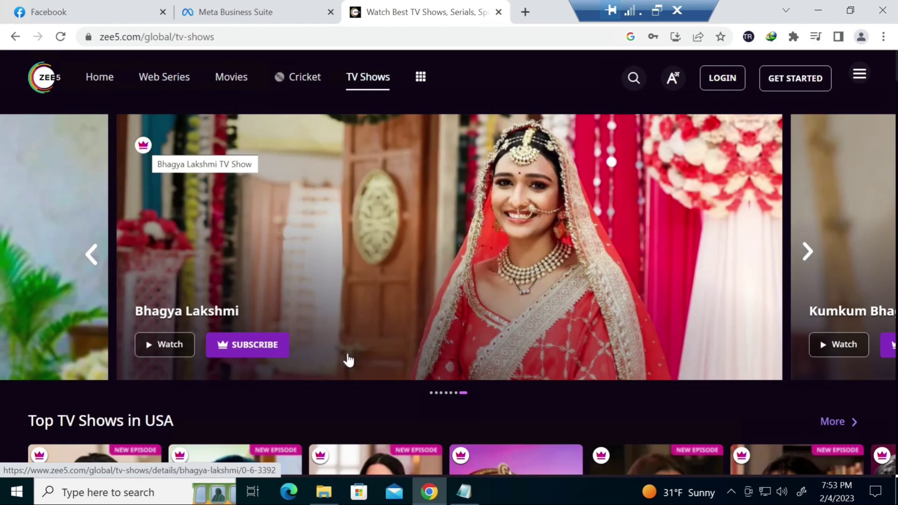
Examine ZEE5's TV Shows page down to the footer and highlight its "TV Shows by language" heading
{"action": "scroll", "coordinate": [348, 360], "scroll_direction": "down", "scroll_amount": 4}
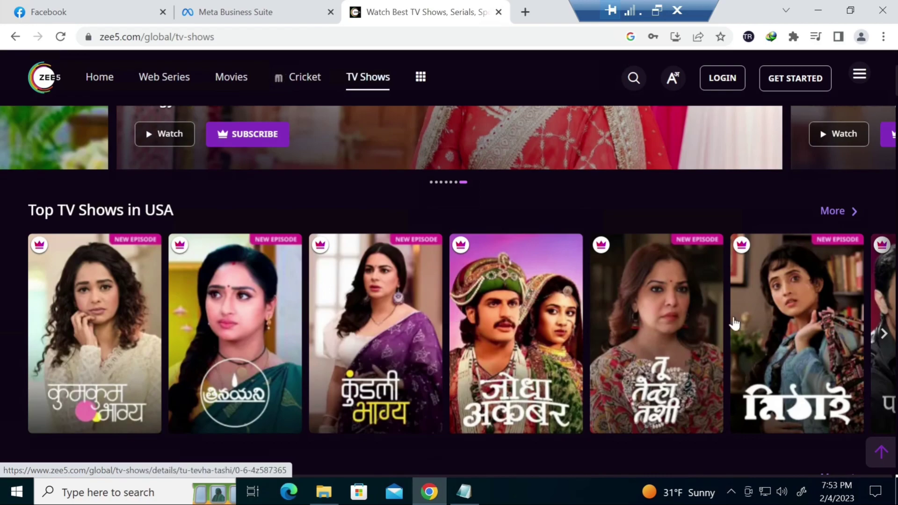
{"action": "scroll", "coordinate": [837, 402], "scroll_direction": "down", "scroll_amount": 3}
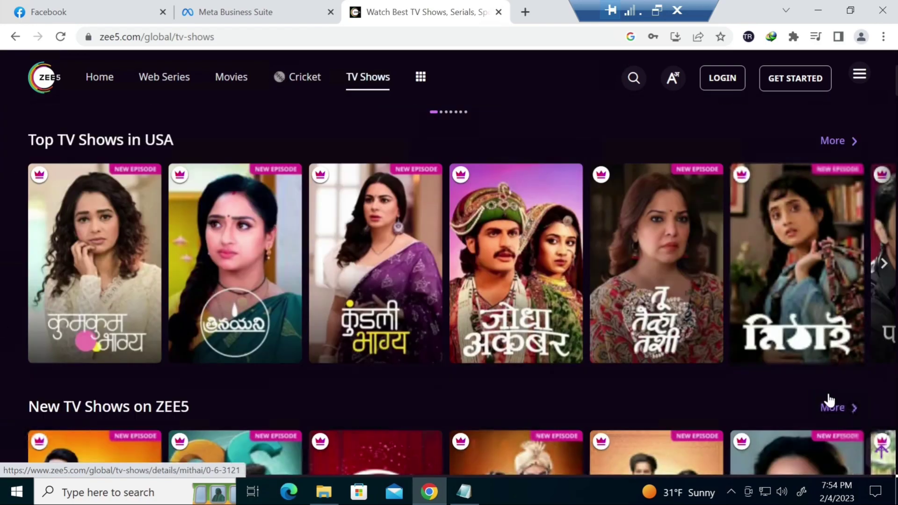
{"action": "scroll", "coordinate": [587, 364], "scroll_direction": "down", "scroll_amount": 3}
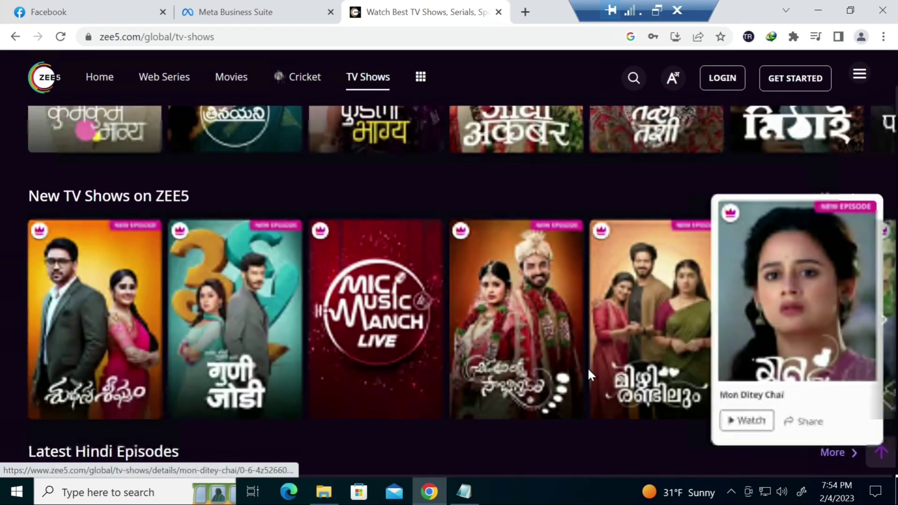
{"action": "scroll", "coordinate": [589, 369], "scroll_direction": "down", "scroll_amount": 8}
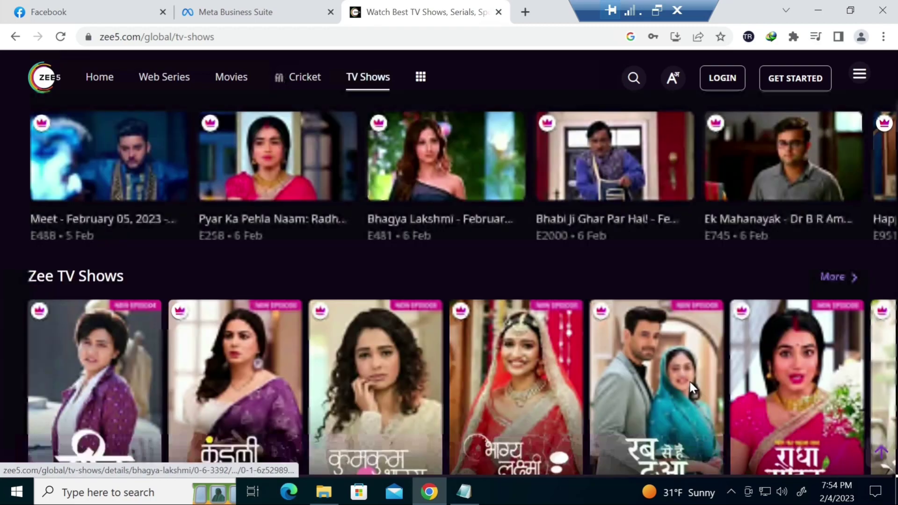
{"action": "scroll", "coordinate": [681, 372], "scroll_direction": "down", "scroll_amount": 10}
{"action": "scroll", "coordinate": [678, 363], "scroll_direction": "down", "scroll_amount": 15}
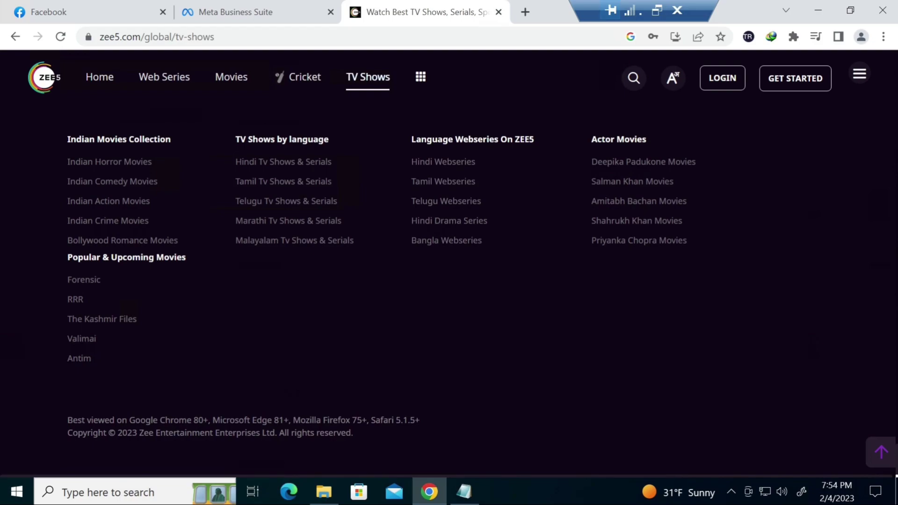
{"action": "left_click_drag", "start_coordinate": [229, 140], "coordinate": [341, 140]}
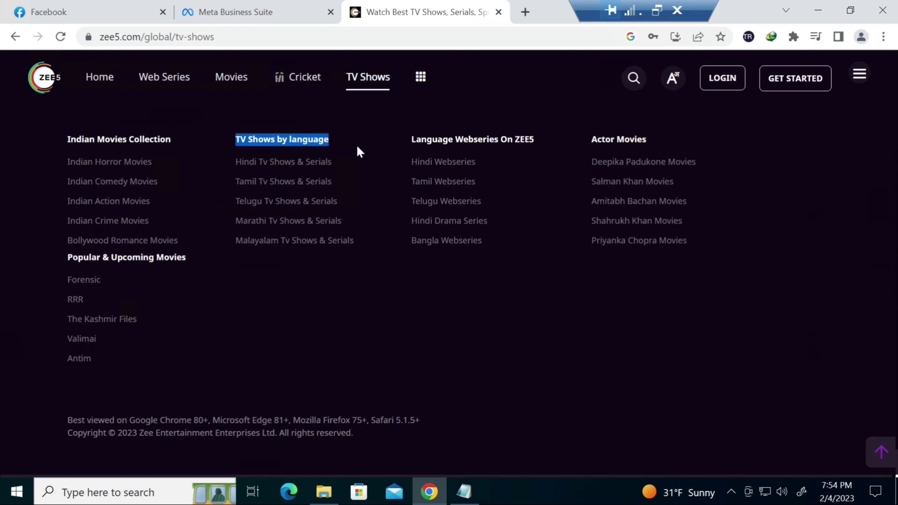
{"action": "left_click_drag", "start_coordinate": [380, 136], "coordinate": [201, 186]}
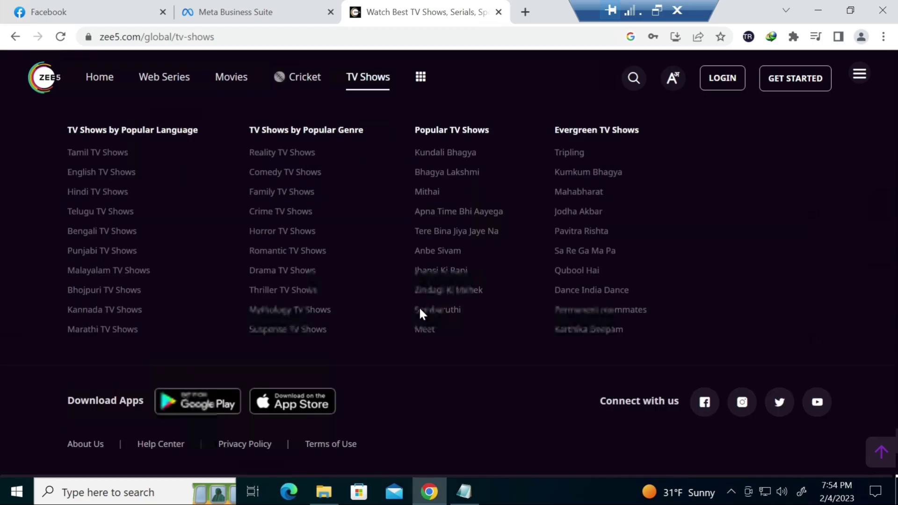
Look back up through the ZEE5 show categories and regional episode rows above the footer
{"action": "scroll", "coordinate": [423, 302], "scroll_direction": "up", "scroll_amount": 5}
{"action": "scroll", "coordinate": [449, 320], "scroll_direction": "up", "scroll_amount": 3}
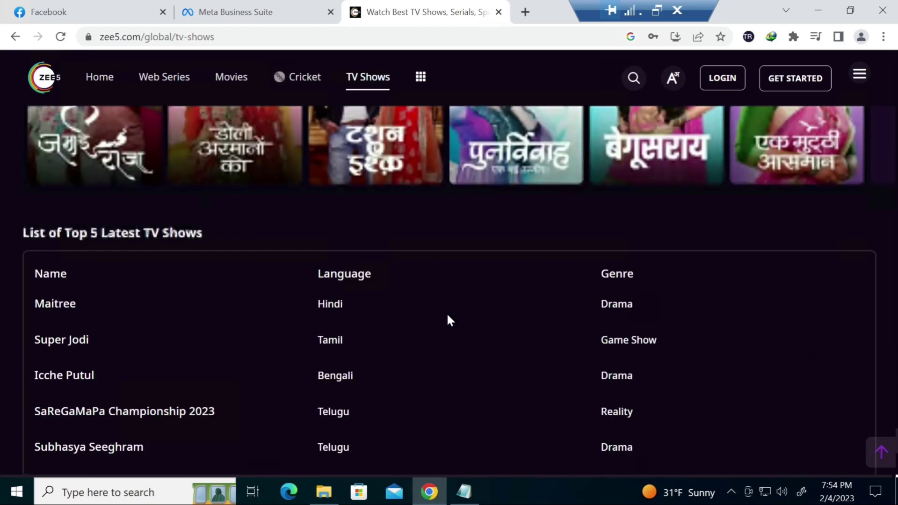
{"action": "scroll", "coordinate": [454, 325], "scroll_direction": "up", "scroll_amount": 5}
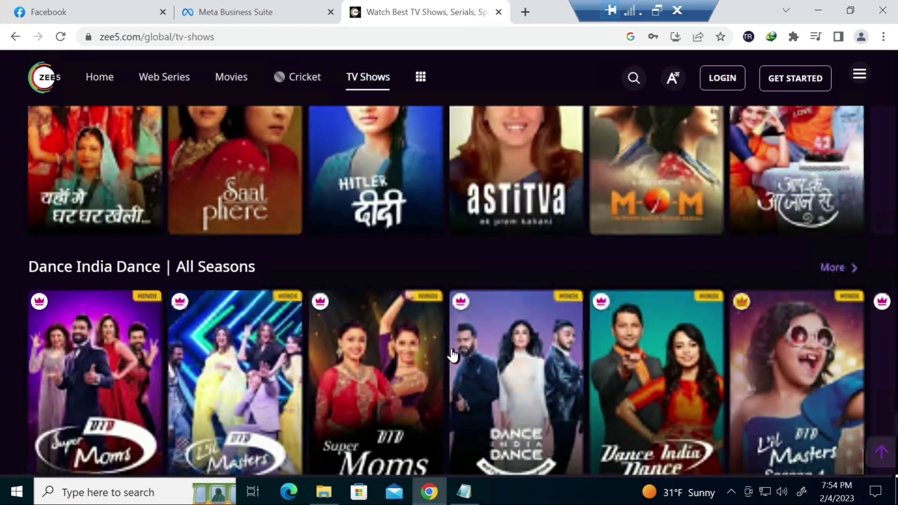
{"action": "scroll", "coordinate": [460, 355], "scroll_direction": "up", "scroll_amount": 5}
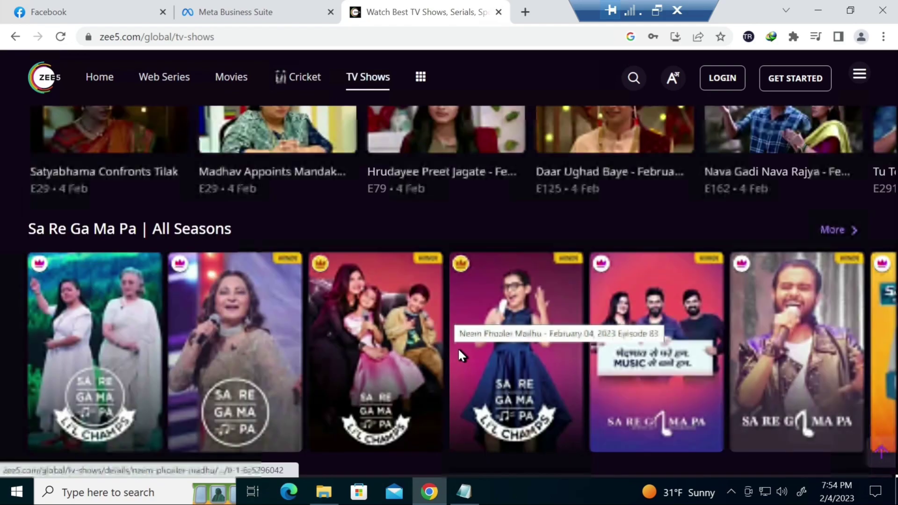
{"action": "scroll", "coordinate": [459, 347], "scroll_direction": "up", "scroll_amount": 5}
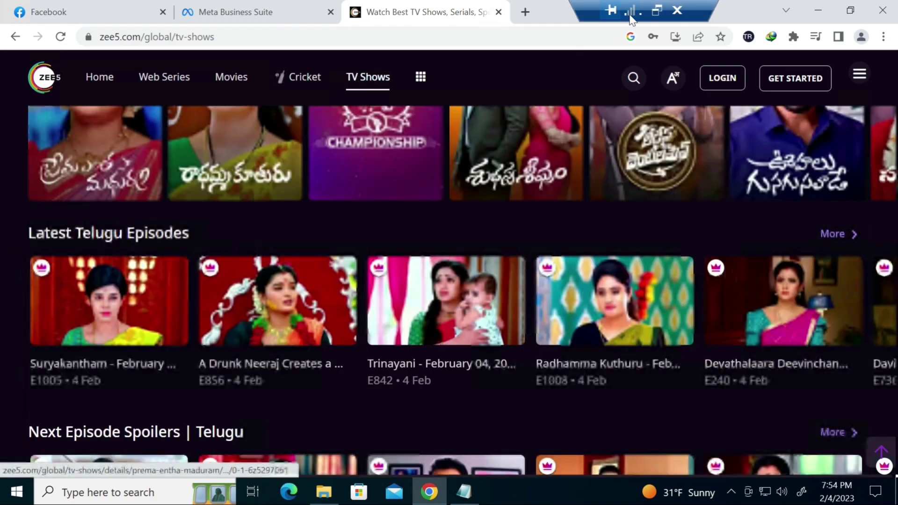
{"action": "scroll", "coordinate": [521, 266], "scroll_direction": "up", "scroll_amount": 5}
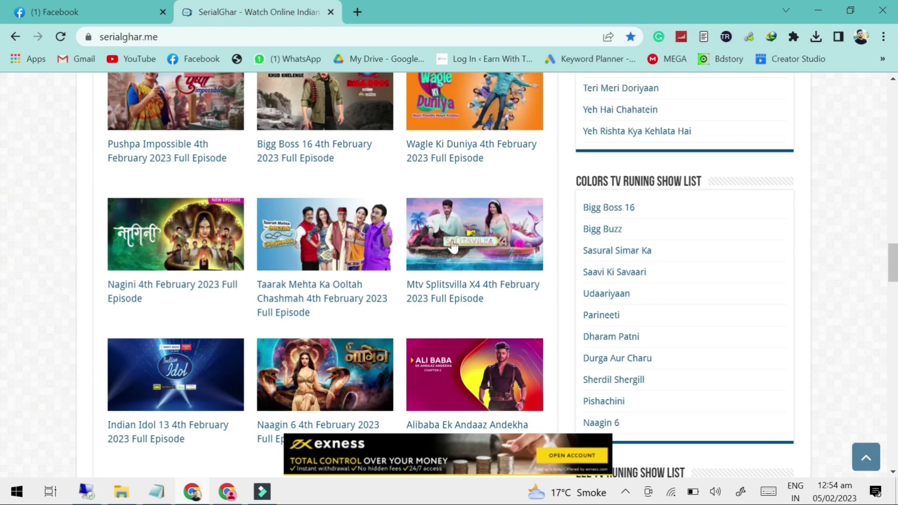
Switch to Wondershare Filmora9 and import the video Organization - Facebook_2 from the Video folder in Downloads
{"action": "left_click", "coordinate": [827, 4]}
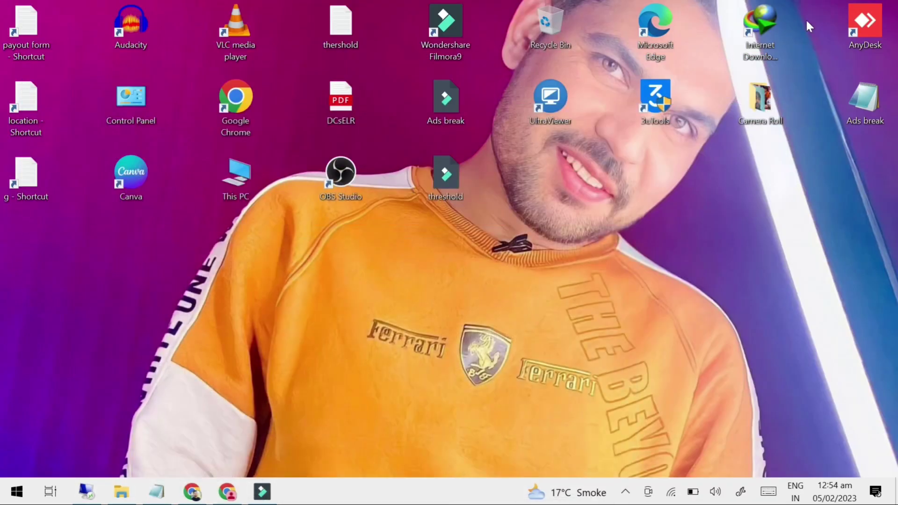
{"action": "left_click", "coordinate": [262, 491]}
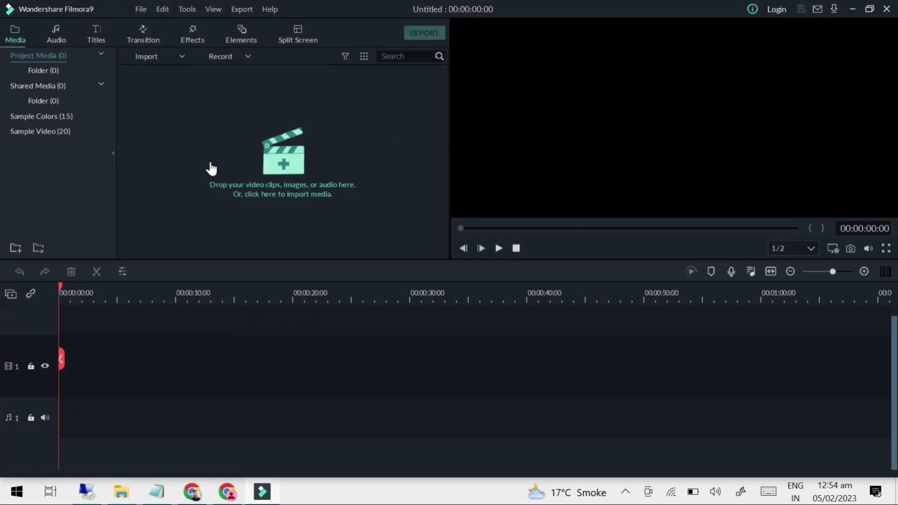
{"action": "left_click", "coordinate": [255, 169]}
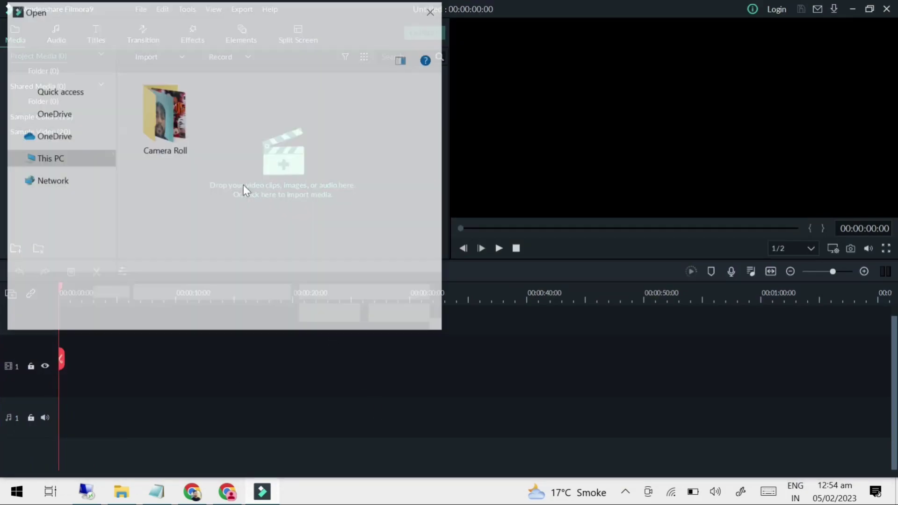
{"action": "left_click", "coordinate": [47, 154]}
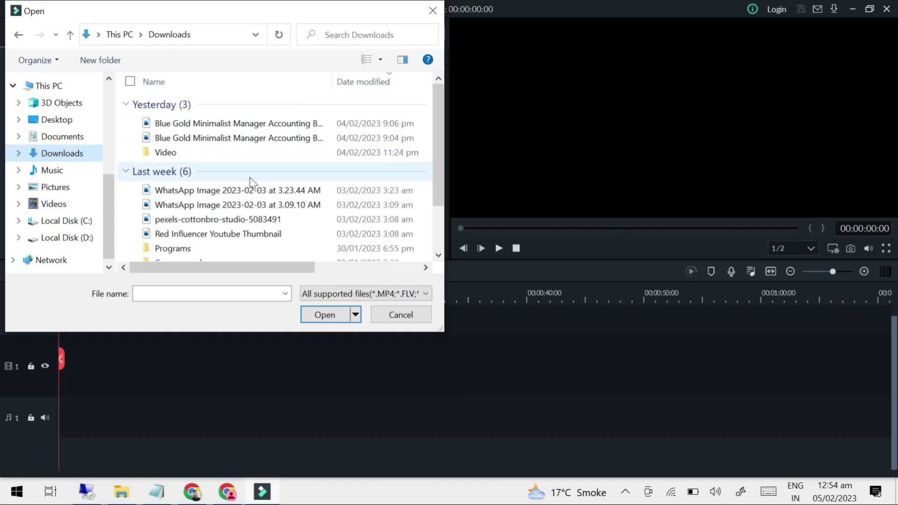
{"action": "double_click", "coordinate": [198, 157]}
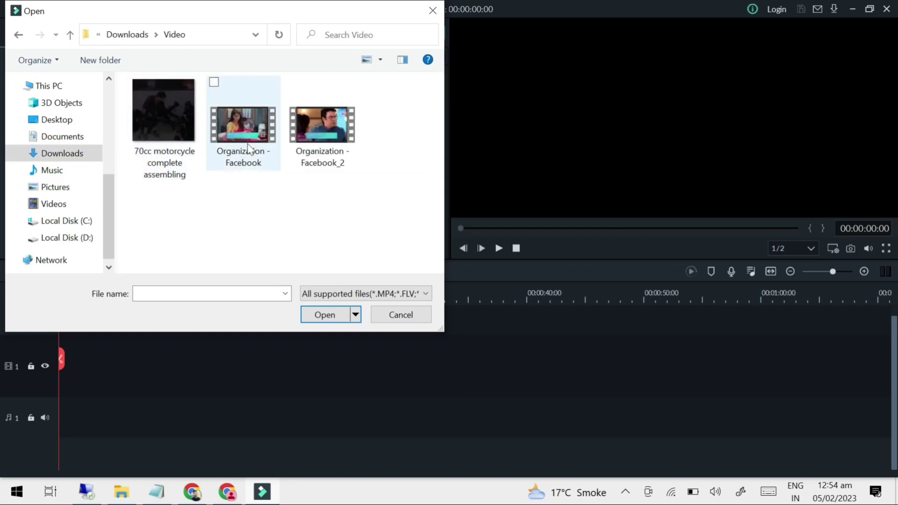
{"action": "left_click", "coordinate": [268, 141]}
{"action": "left_click", "coordinate": [320, 141]}
{"action": "left_click", "coordinate": [320, 315]}
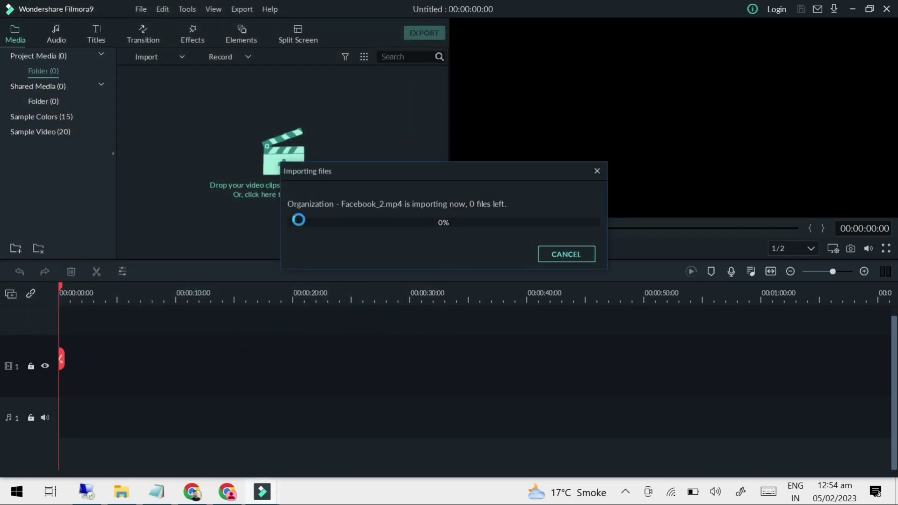
Add the imported clip to the start of the timeline and fit its whole length in the timeline view
{"action": "mouse_move", "coordinate": [173, 104]}
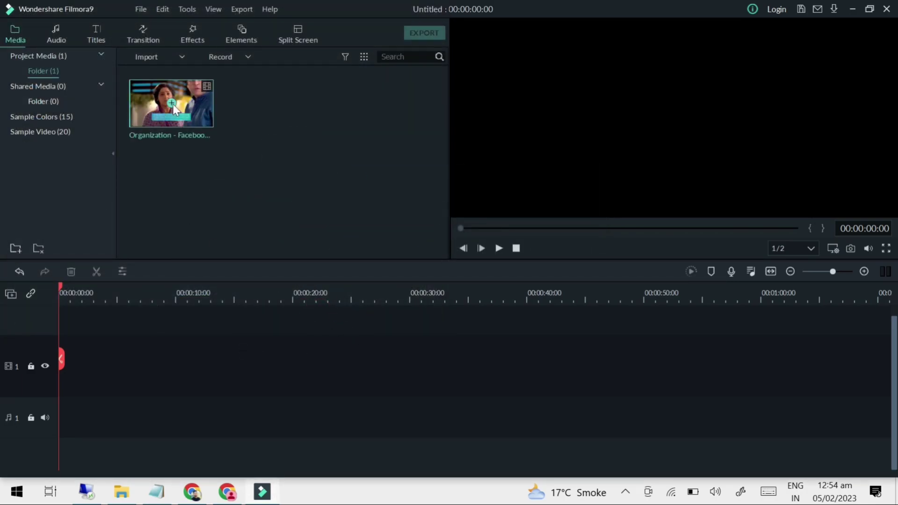
{"action": "left_click_drag", "start_coordinate": [186, 123], "coordinate": [214, 429]}
{"action": "left_click", "coordinate": [553, 267]}
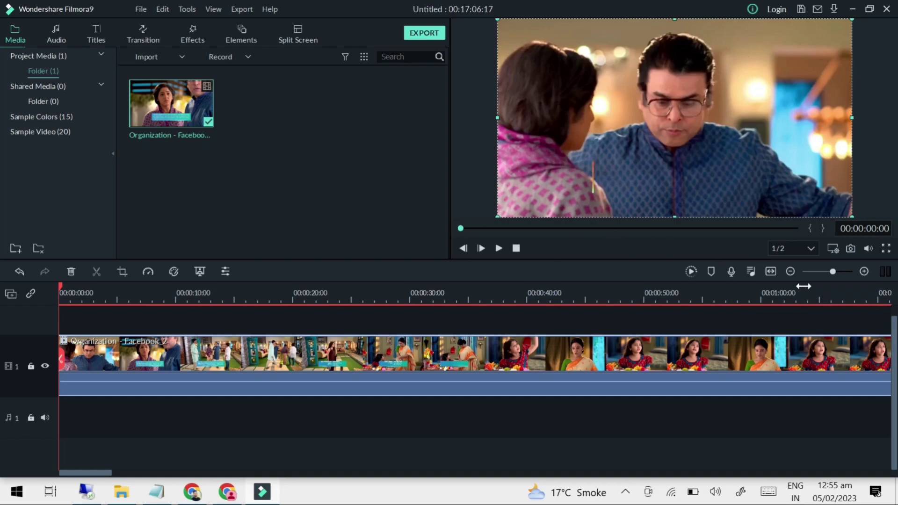
{"action": "left_click", "coordinate": [770, 273]}
Review the project's aspect ratio options and confirm 16:9 (Widescreen), 1920 x 1080 (Full HD) and 25 fps
{"action": "left_click", "coordinate": [833, 248]}
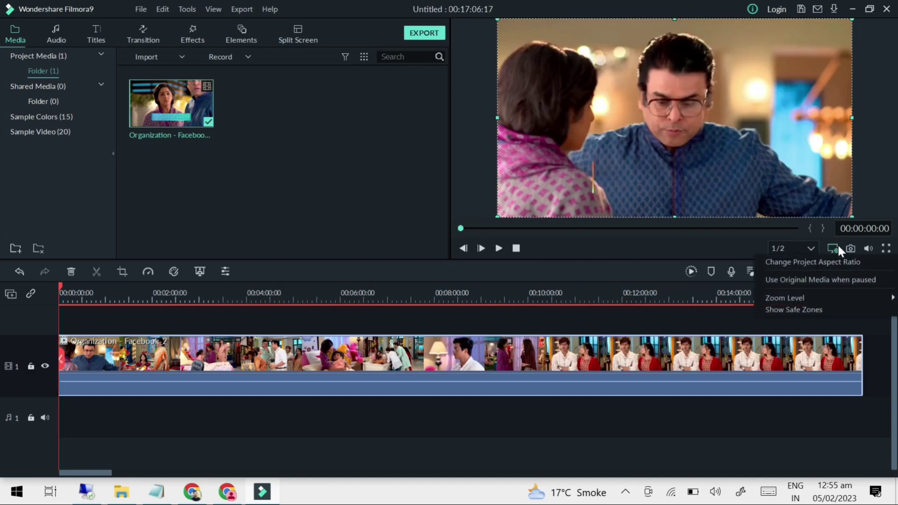
{"action": "left_click", "coordinate": [824, 262]}
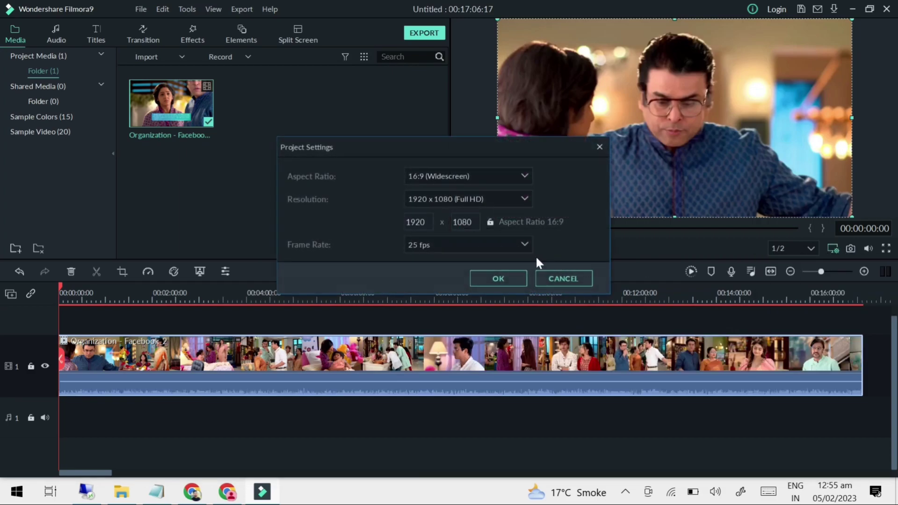
{"action": "left_click", "coordinate": [519, 173]}
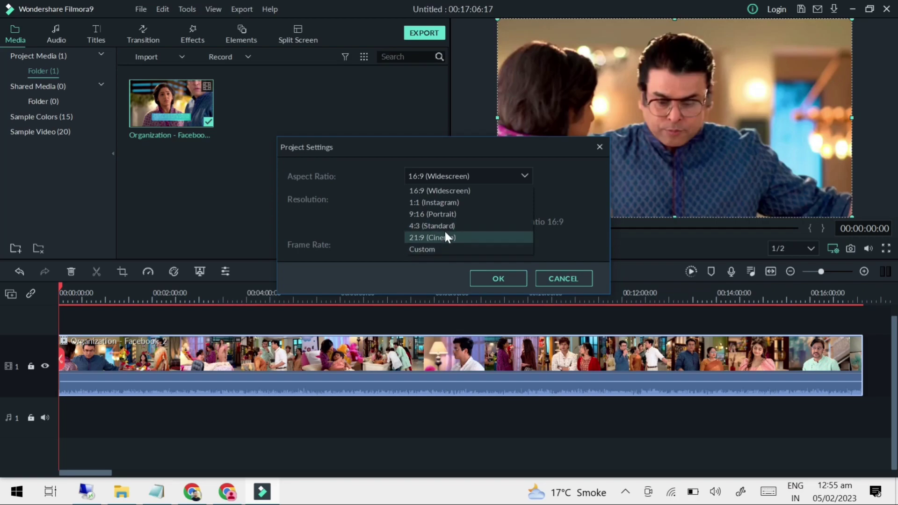
{"action": "left_click", "coordinate": [478, 275]}
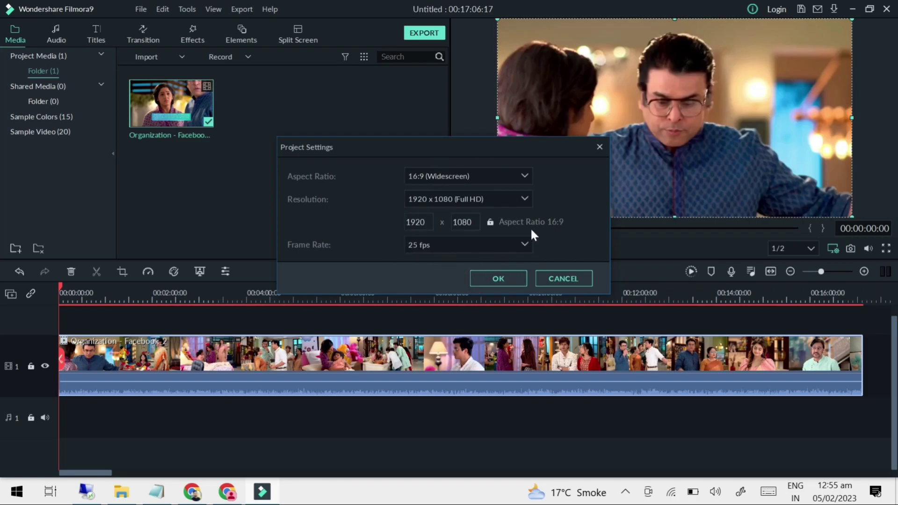
{"action": "left_click", "coordinate": [495, 282]}
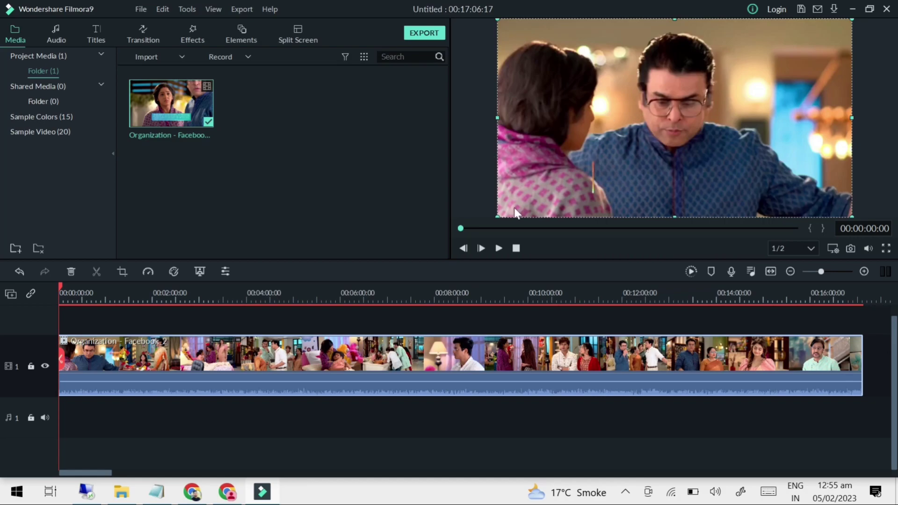
Set the timeline clip's speed to 1.20 with Ripple Edit enabled
{"action": "right_click", "coordinate": [318, 389]}
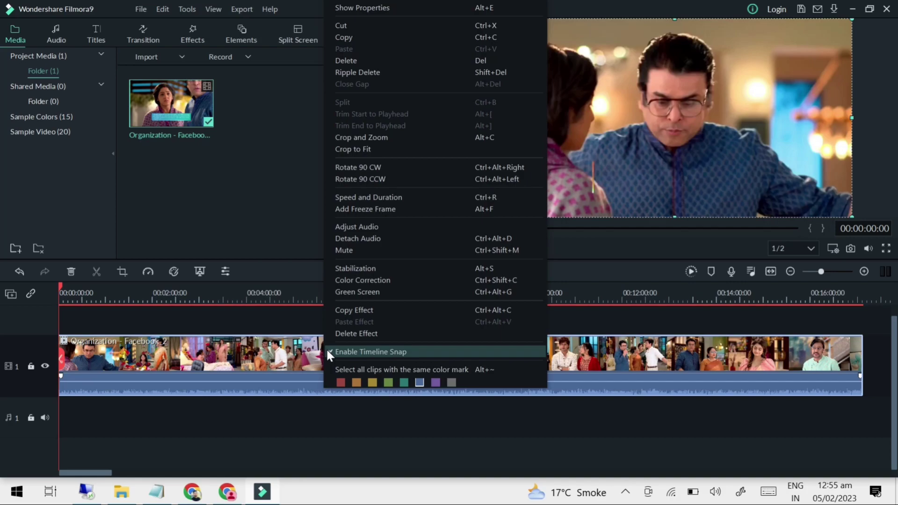
{"action": "left_click", "coordinate": [383, 198]}
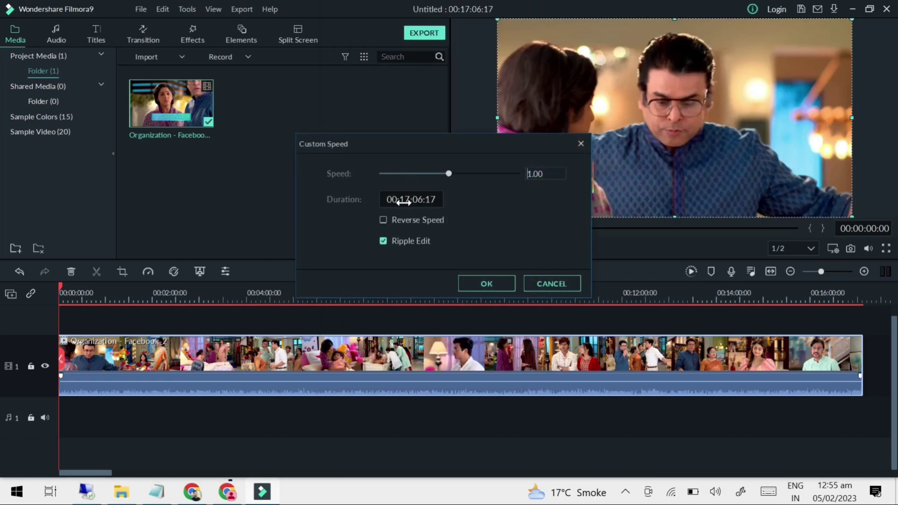
{"action": "left_click_drag", "start_coordinate": [379, 202], "coordinate": [470, 240]}
{"action": "left_click_drag", "start_coordinate": [534, 174], "coordinate": [546, 171]}
{"action": "key", "text": "BackSpace"}
{"action": "type", "text": "2"}
{"action": "left_click", "coordinate": [482, 284]}
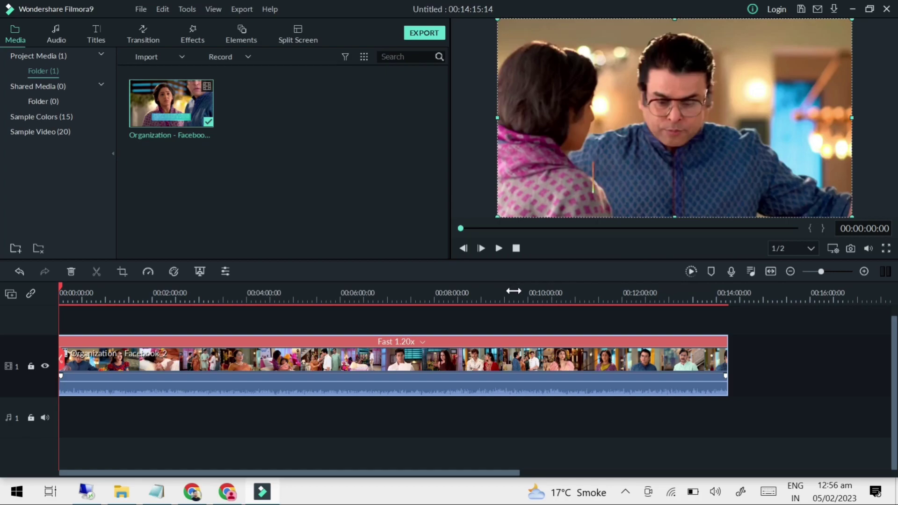
Inspect the clip's audio adjustment settings, including its Pitch value, and accept them
{"action": "right_click", "coordinate": [294, 374]}
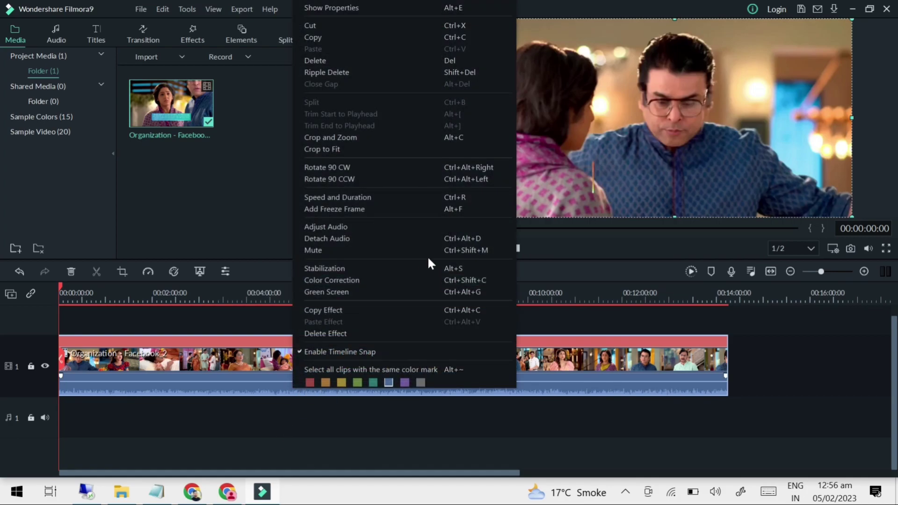
{"action": "left_click", "coordinate": [369, 226]}
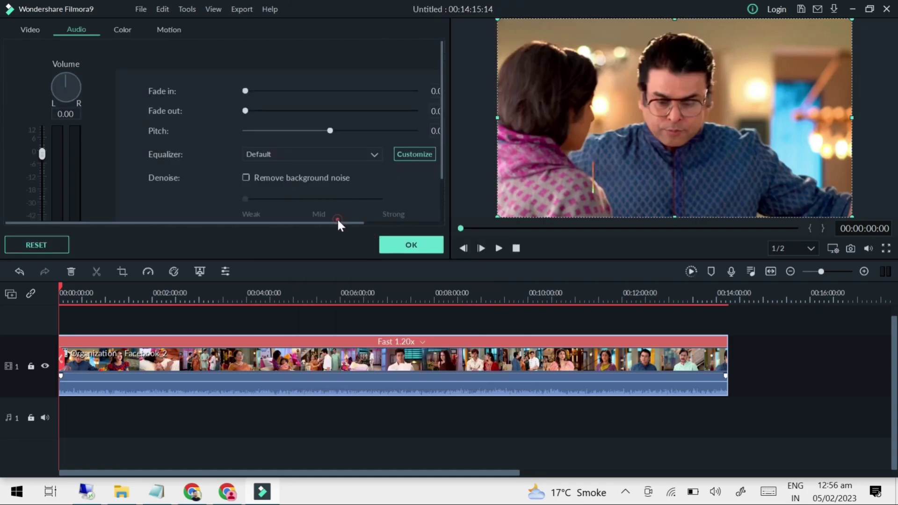
{"action": "left_click_drag", "start_coordinate": [352, 223], "coordinate": [429, 226]}
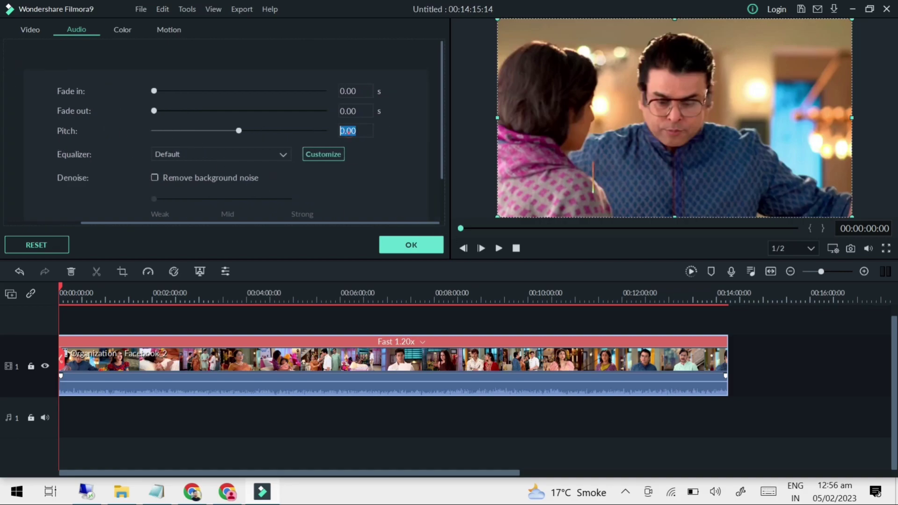
{"action": "left_click", "coordinate": [348, 130]}
{"action": "left_click", "coordinate": [420, 245]}
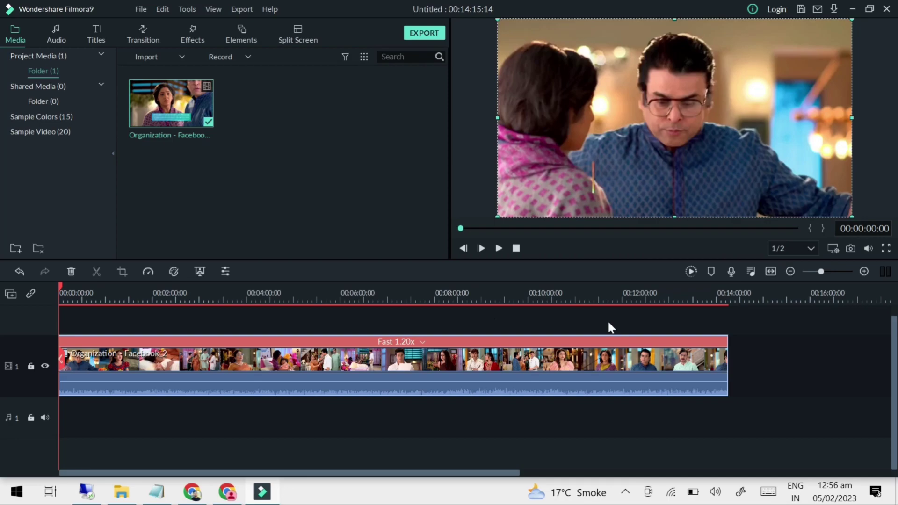
Play the first few seconds of the sped-up clip, pause the preview and minimize the editor
{"action": "left_click", "coordinate": [499, 248]}
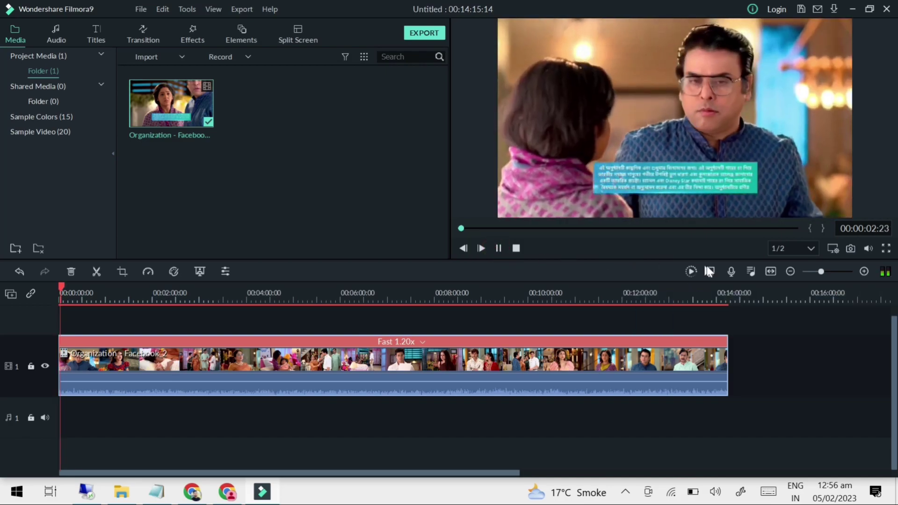
{"action": "left_click", "coordinate": [499, 248]}
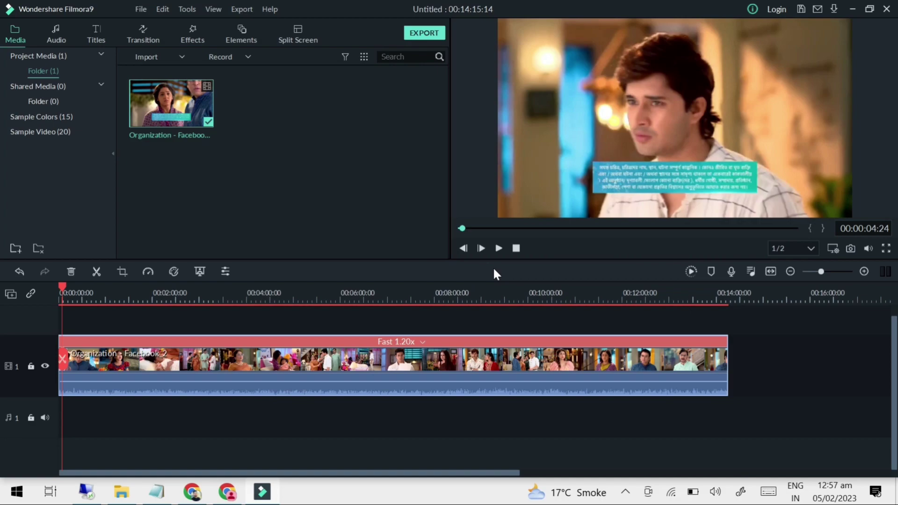
{"action": "left_click", "coordinate": [853, 6]}
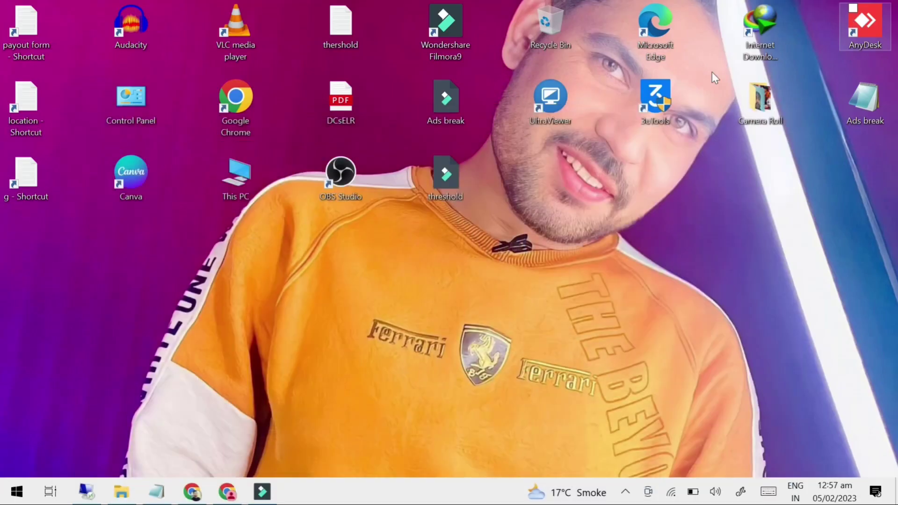
Switch to the Comedy king Facebook page in Chrome and check the posting times of its live episode videos
{"action": "left_click", "coordinate": [192, 492]}
{"action": "scroll", "coordinate": [527, 277], "scroll_direction": "down", "scroll_amount": 10}
{"action": "scroll", "coordinate": [589, 328], "scroll_direction": "down", "scroll_amount": 15}
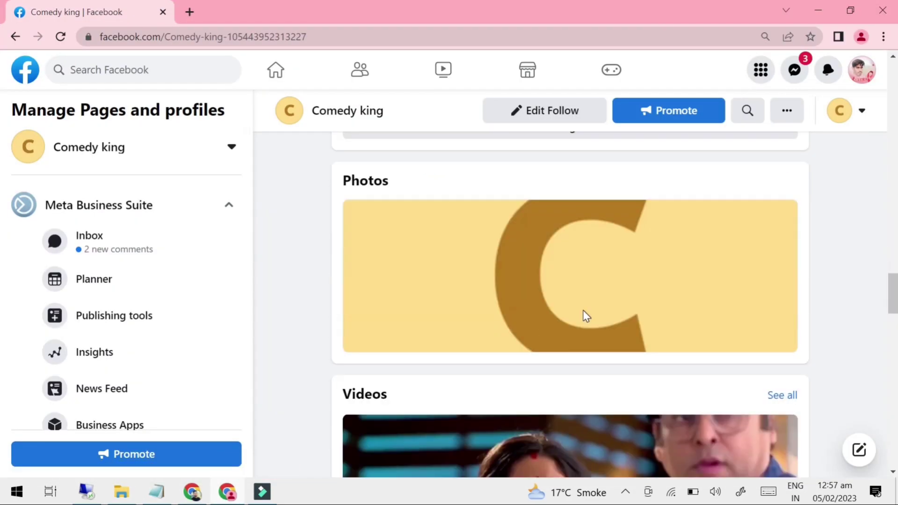
{"action": "scroll", "coordinate": [582, 317], "scroll_direction": "down", "scroll_amount": 5}
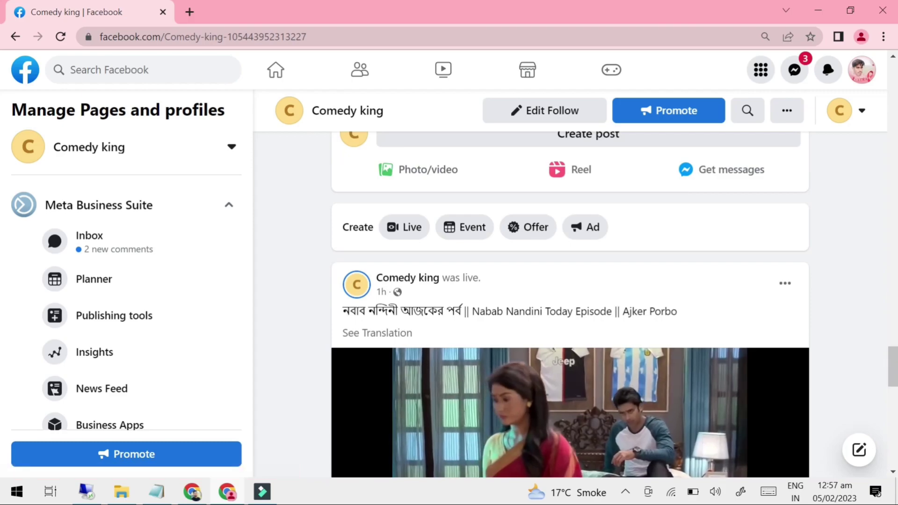
{"action": "scroll", "coordinate": [407, 304], "scroll_direction": "up", "scroll_amount": 1}
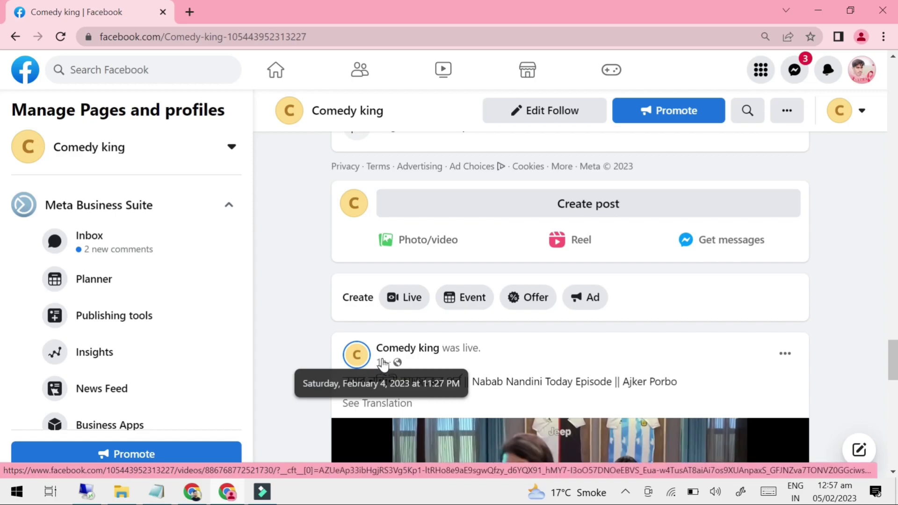
{"action": "scroll", "coordinate": [383, 365], "scroll_direction": "down", "scroll_amount": 12}
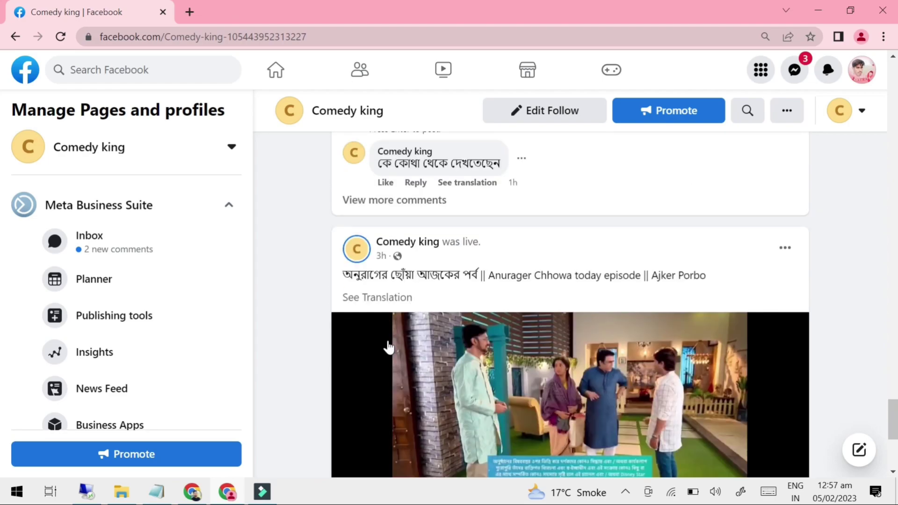
{"action": "scroll", "coordinate": [384, 327], "scroll_direction": "up", "scroll_amount": 2}
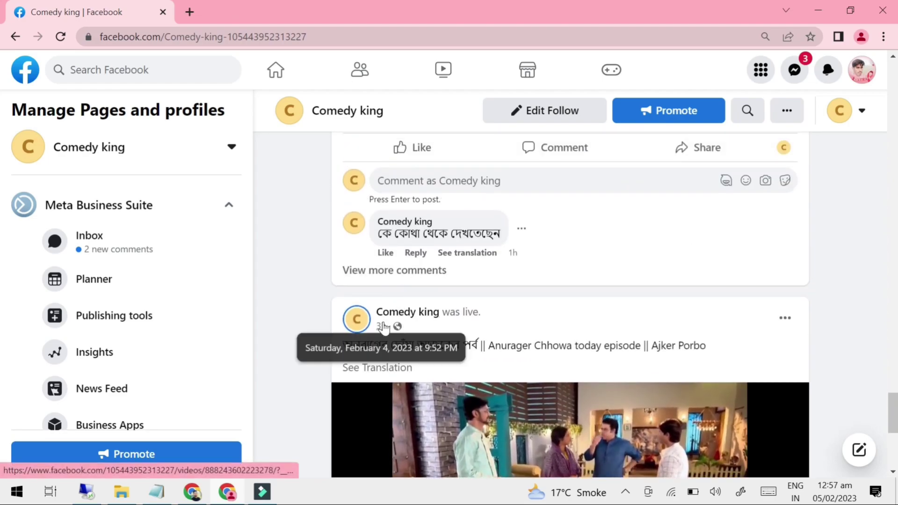
{"action": "scroll", "coordinate": [639, 362], "scroll_direction": "up", "scroll_amount": 15}
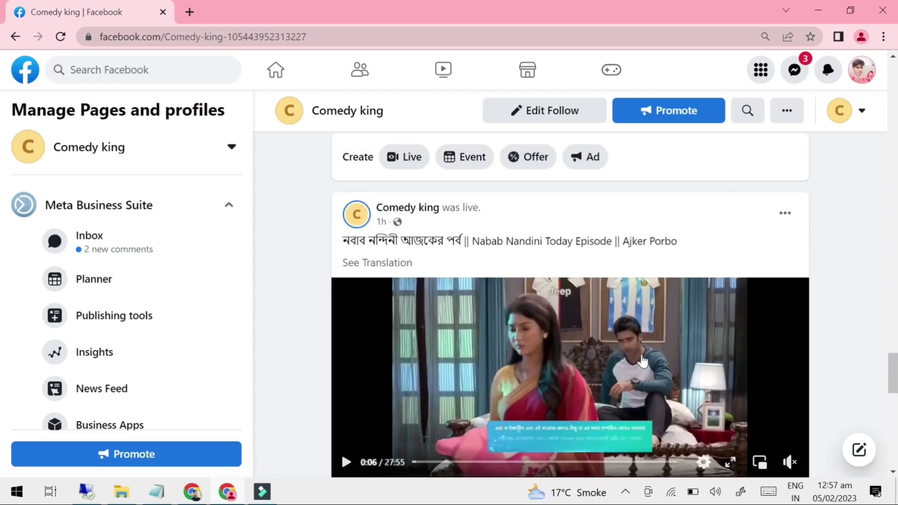
{"action": "scroll", "coordinate": [639, 363], "scroll_direction": "up", "scroll_amount": 12}
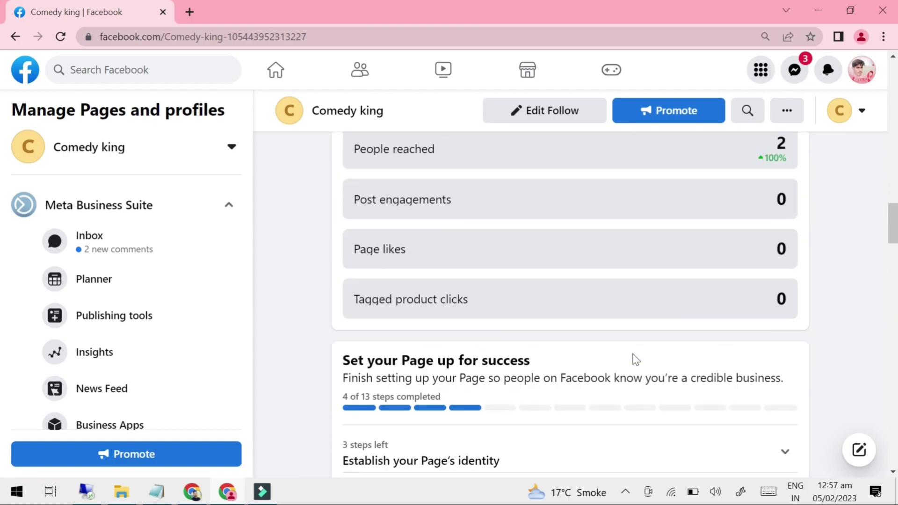
Start creating a live video for the Comedy king page with the Go live option
{"action": "scroll", "coordinate": [633, 357], "scroll_direction": "down", "scroll_amount": 4}
{"action": "scroll", "coordinate": [633, 356], "scroll_direction": "down", "scroll_amount": 20}
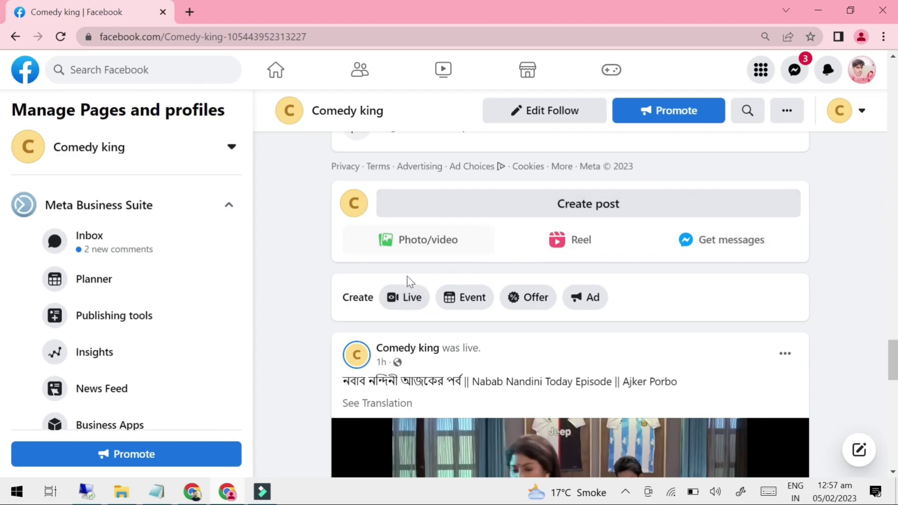
{"action": "left_click", "coordinate": [408, 299]}
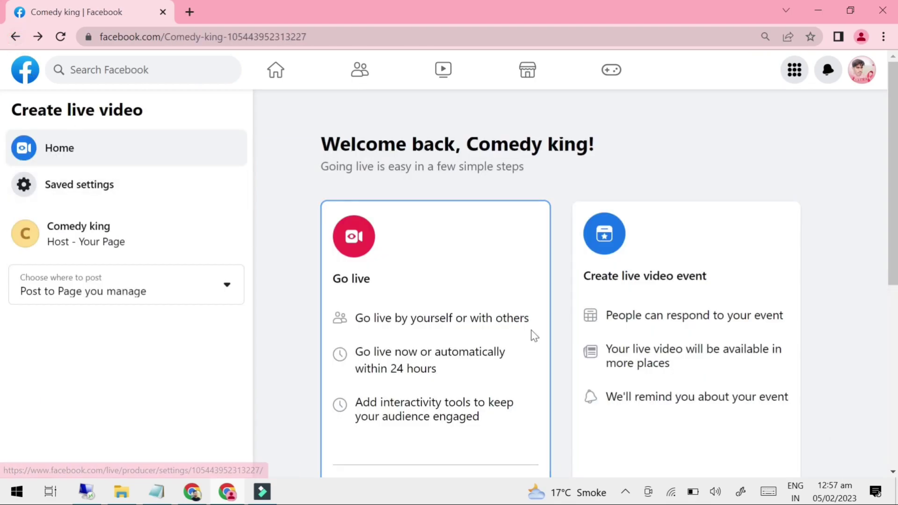
{"action": "scroll", "coordinate": [626, 276], "scroll_direction": "down", "scroll_amount": 4}
{"action": "left_click", "coordinate": [457, 337]}
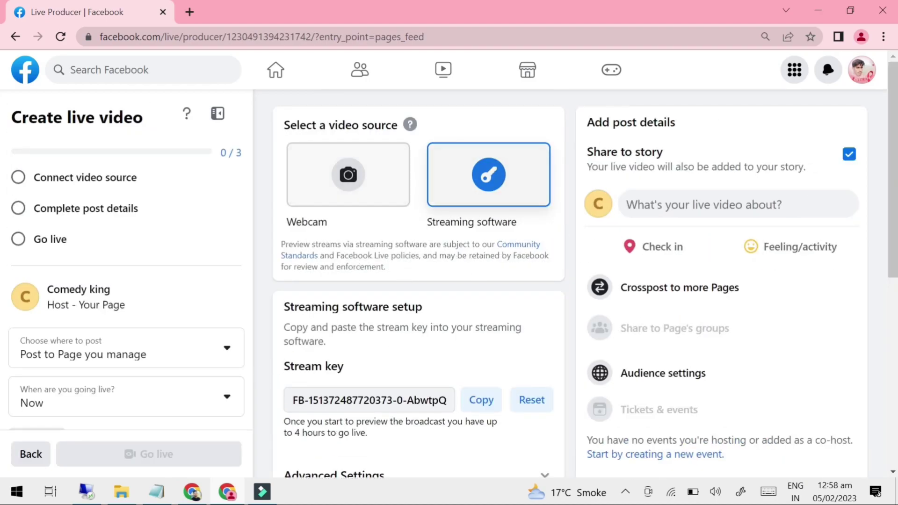
Paste "অনুরাগের ছোঁয়া আজকের পর্ব || Anurager Chhowa today episode || Ajker Porbo" as the live post's title and description, and save
{"action": "left_click", "coordinate": [694, 204]}
{"action": "right_click", "coordinate": [361, 226]}
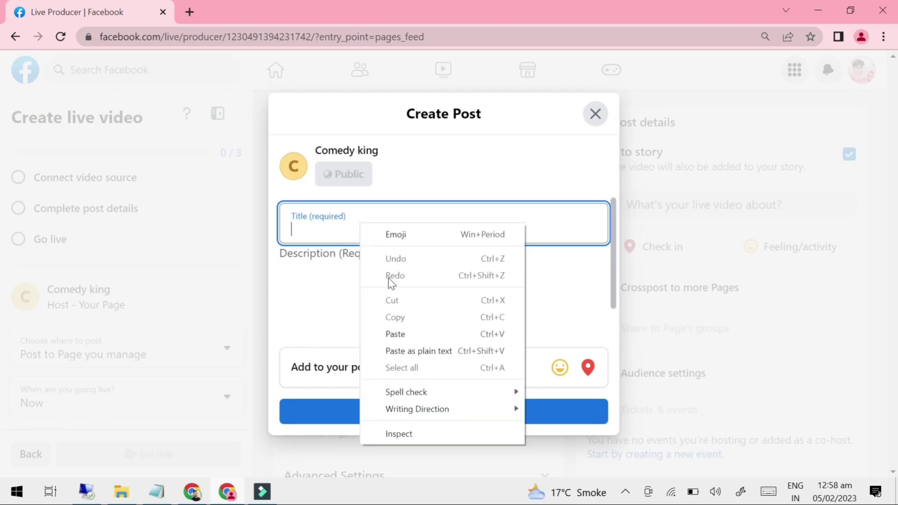
{"action": "left_click", "coordinate": [401, 332]}
{"action": "right_click", "coordinate": [359, 279]}
{"action": "left_click", "coordinate": [397, 165]}
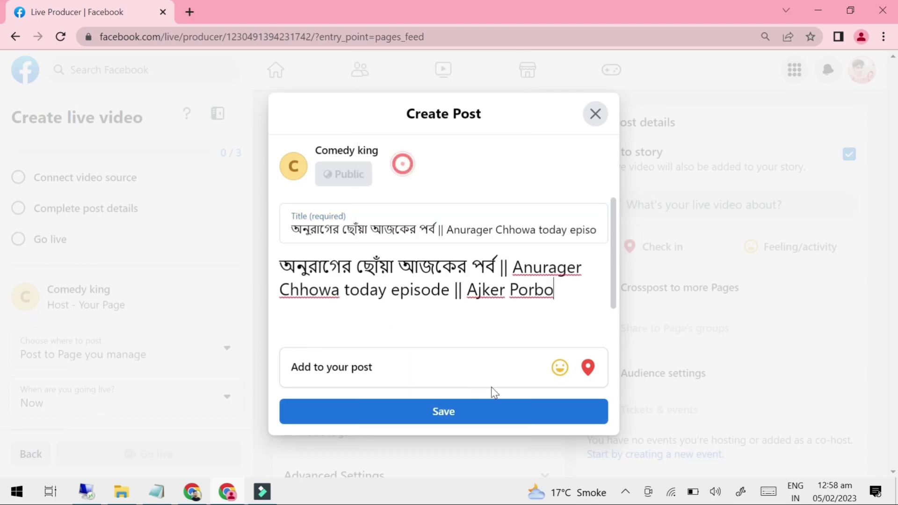
{"action": "left_click", "coordinate": [474, 412]}
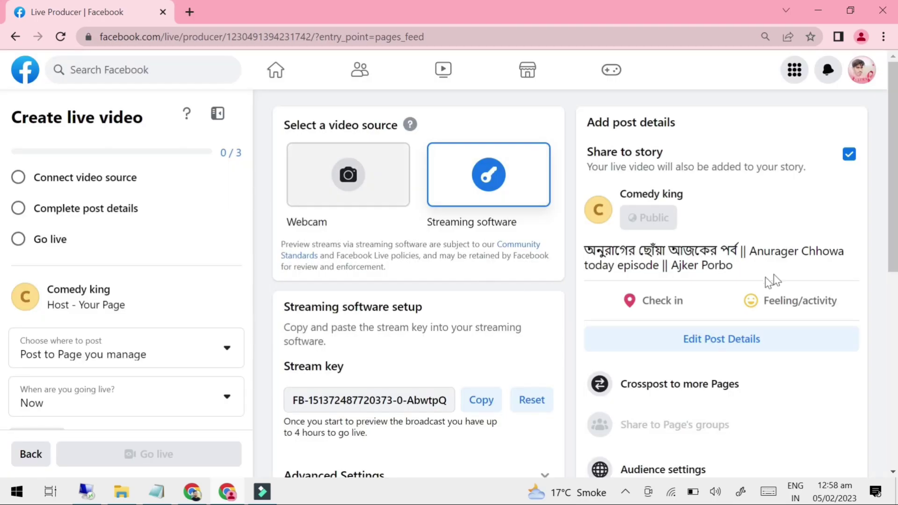
Restrict the live video's audience from Mumbai, Navi Mumbai, Kolkata and Dubai, and save the audience settings
{"action": "scroll", "coordinate": [720, 342], "scroll_direction": "down", "scroll_amount": 4}
{"action": "scroll", "coordinate": [647, 340], "scroll_direction": "down", "scroll_amount": 3}
{"action": "scroll", "coordinate": [647, 341], "scroll_direction": "up", "scroll_amount": 6}
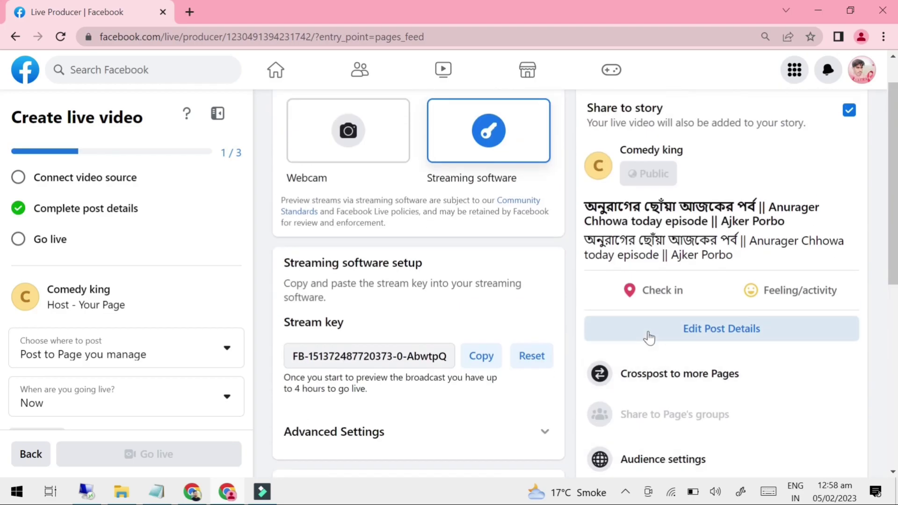
{"action": "scroll", "coordinate": [647, 340], "scroll_direction": "down", "scroll_amount": 1}
{"action": "scroll", "coordinate": [648, 347], "scroll_direction": "down", "scroll_amount": 3}
{"action": "left_click", "coordinate": [663, 323]}
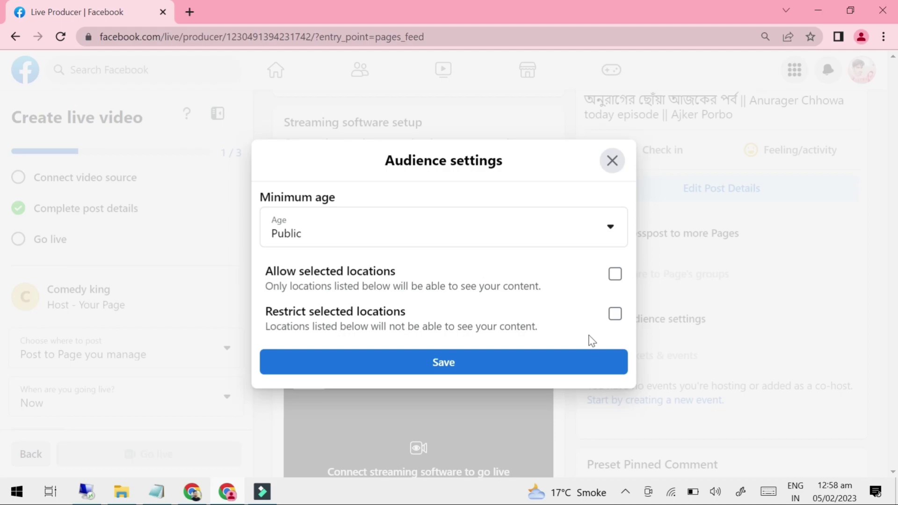
{"action": "left_click", "coordinate": [615, 314]}
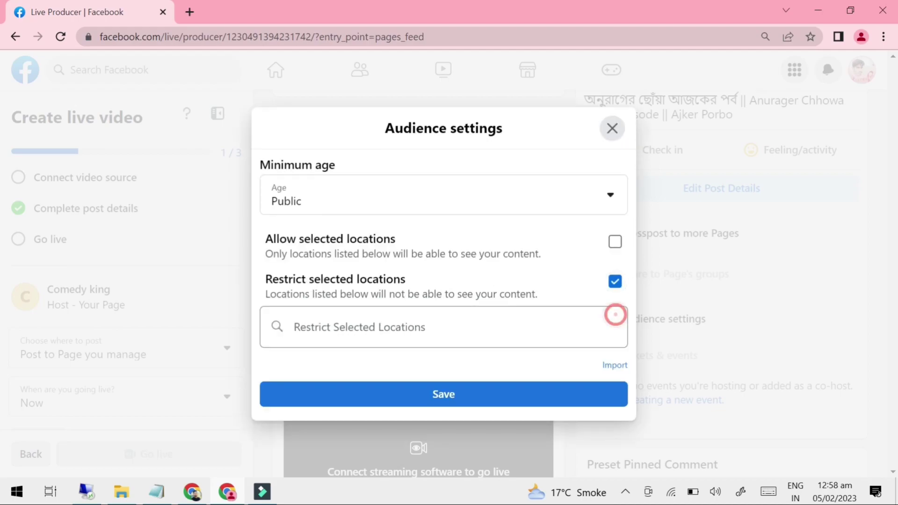
{"action": "left_click", "coordinate": [393, 316]}
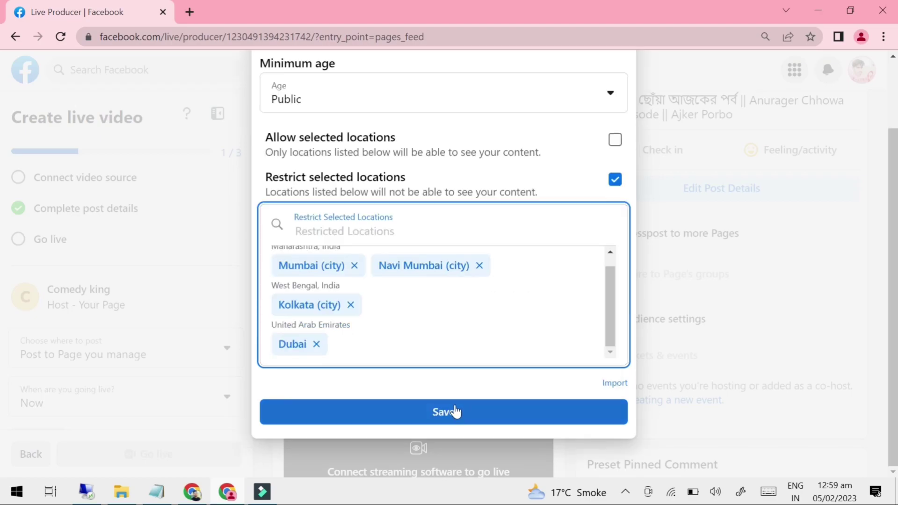
{"action": "left_click", "coordinate": [457, 410]}
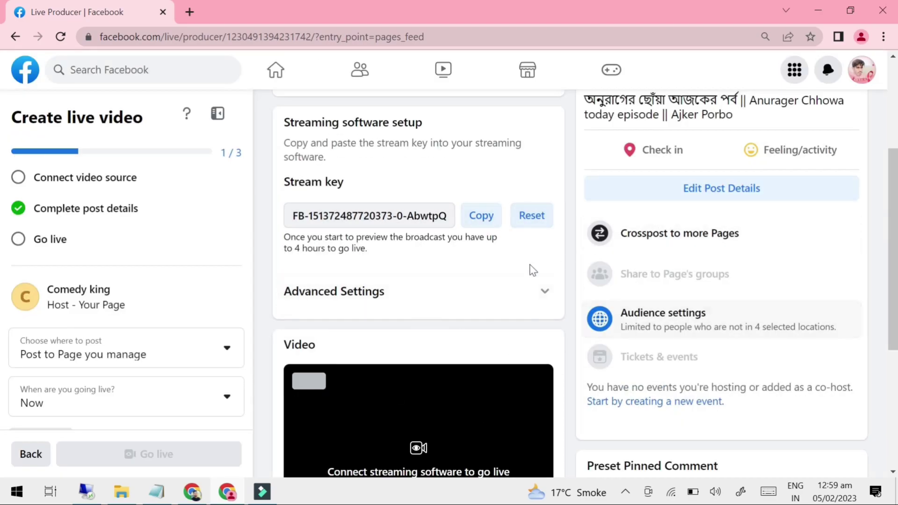
Highlight the "Stream key" heading in the streaming software setup section
{"action": "scroll", "coordinate": [691, 295], "scroll_direction": "down", "scroll_amount": 1}
{"action": "scroll", "coordinate": [561, 288], "scroll_direction": "up", "scroll_amount": 2}
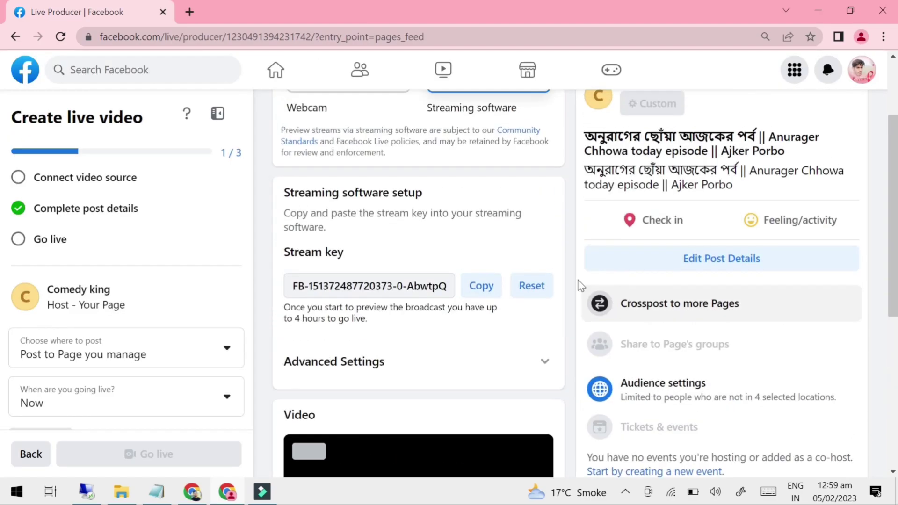
{"action": "left_click_drag", "start_coordinate": [276, 248], "coordinate": [365, 250]}
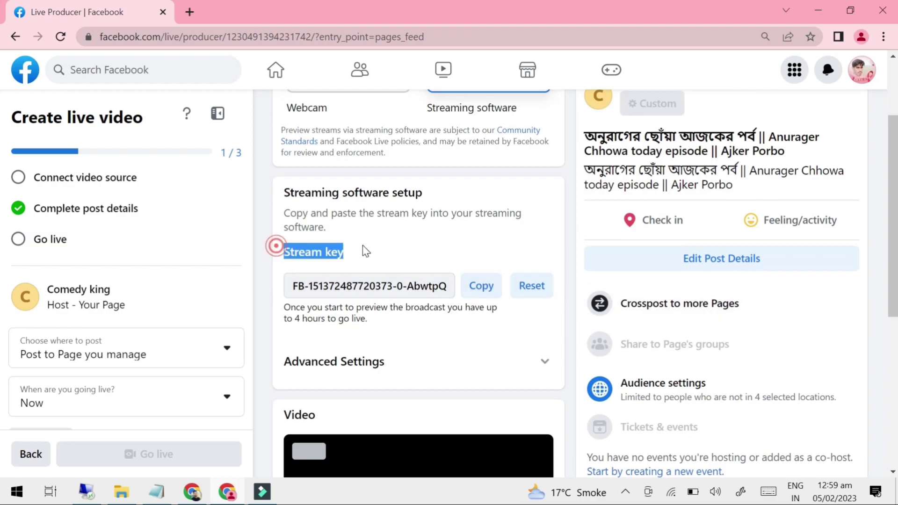
Switch to OBS, pause the Media Source playback and shrink the program window from its maximized size
{"action": "left_click", "coordinate": [489, 291]}
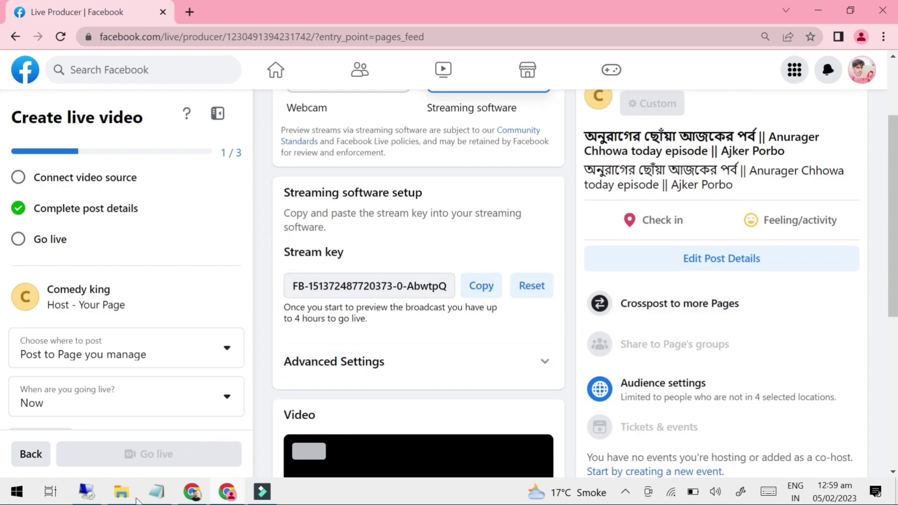
{"action": "left_click", "coordinate": [818, 10]}
{"action": "double_click", "coordinate": [330, 175]}
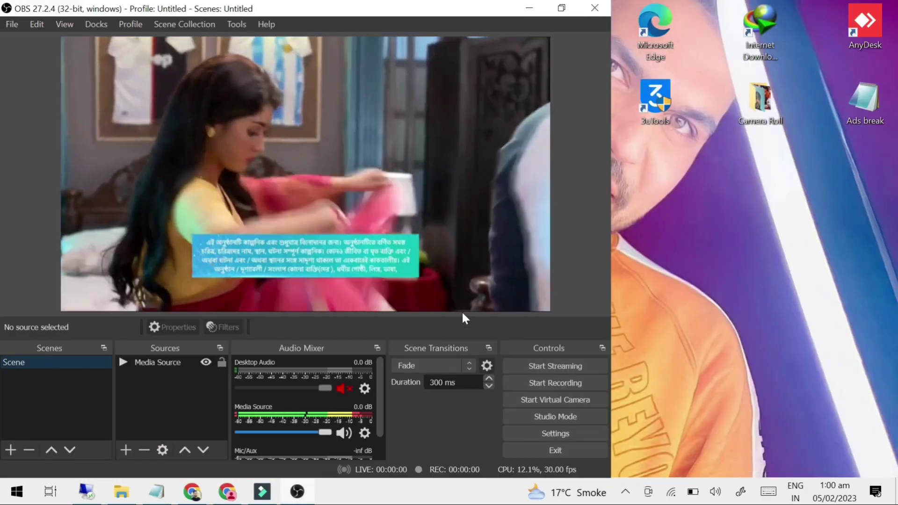
{"action": "left_click", "coordinate": [167, 296]}
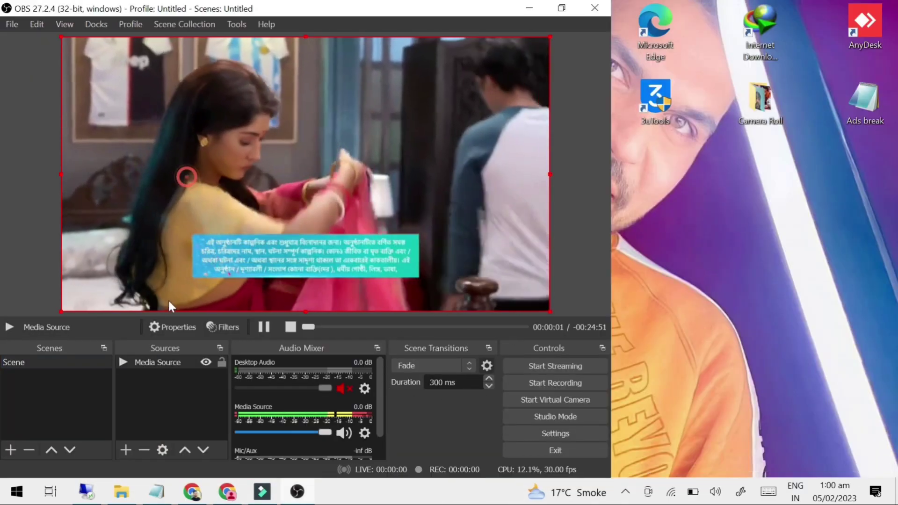
{"action": "left_click", "coordinate": [261, 327]}
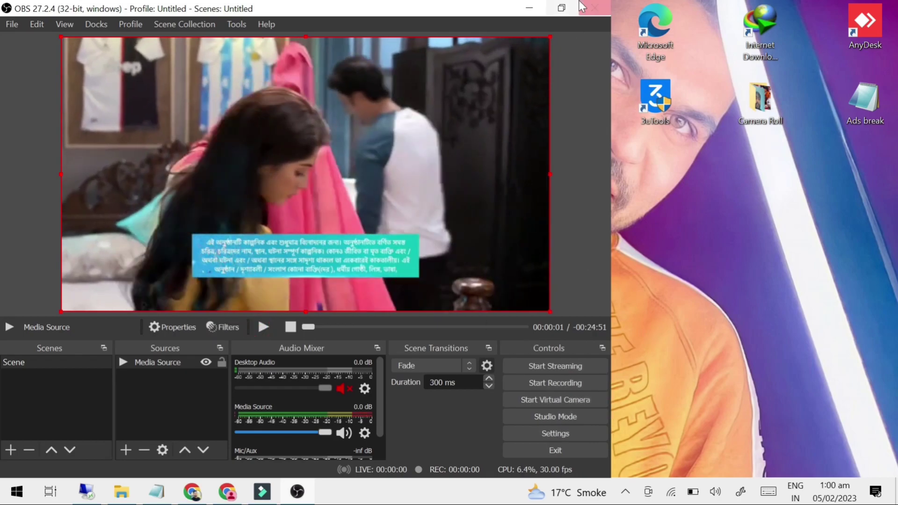
{"action": "left_click", "coordinate": [562, 7]}
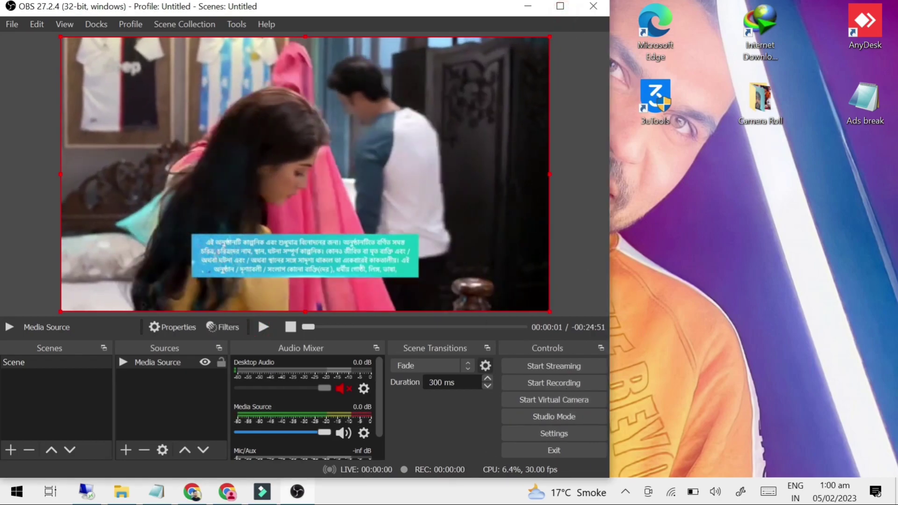
Copy the stream key from the Facebook live setup, paste it into the Stream Key field of OBS's stream settings, and apply
{"action": "left_click", "coordinate": [216, 494]}
{"action": "left_click", "coordinate": [485, 286]}
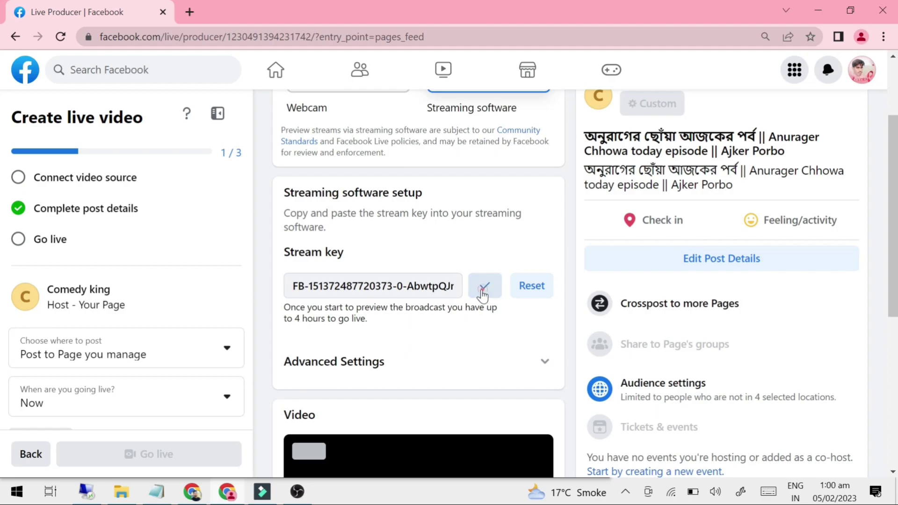
{"action": "left_click", "coordinate": [298, 492]}
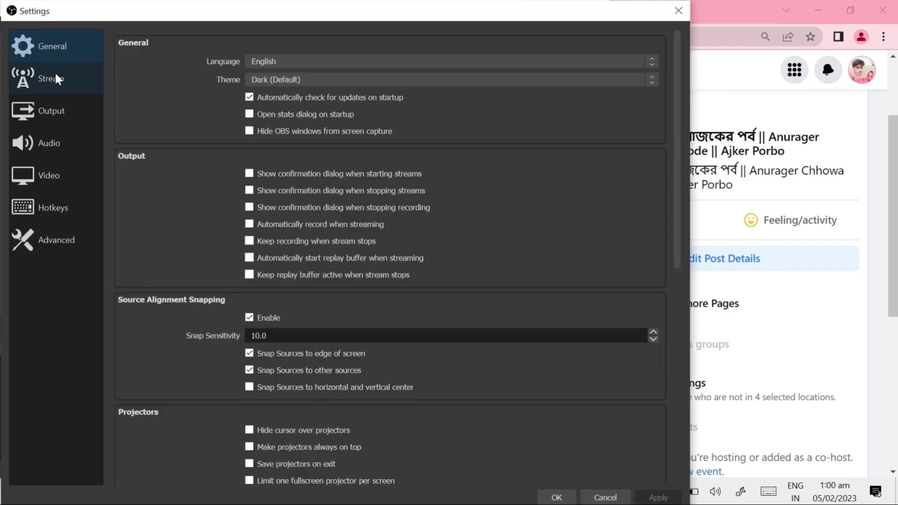
{"action": "left_click", "coordinate": [43, 77]}
{"action": "double_click", "coordinate": [331, 89]}
{"action": "right_click", "coordinate": [332, 89]}
{"action": "left_click", "coordinate": [359, 163]}
{"action": "left_click_drag", "start_coordinate": [467, 10], "coordinate": [515, 31]}
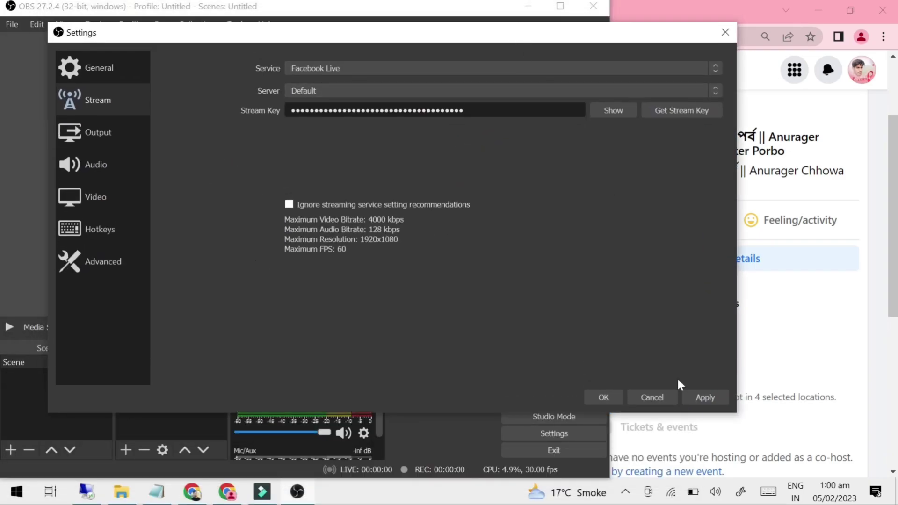
{"action": "left_click", "coordinate": [704, 397]}
{"action": "left_click", "coordinate": [605, 396]}
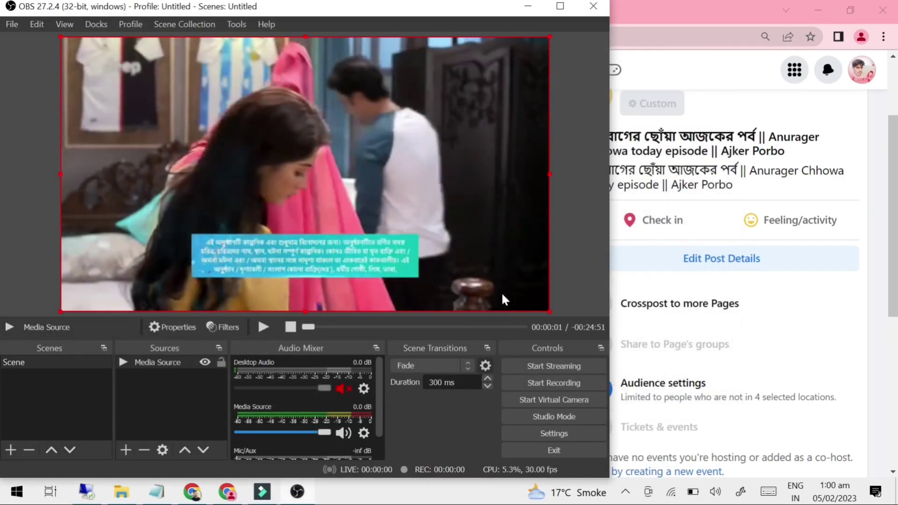
Set the Media Source's local file to the "Organization - Facebook_2" video from the Downloads Video folder
{"action": "double_click", "coordinate": [158, 362]}
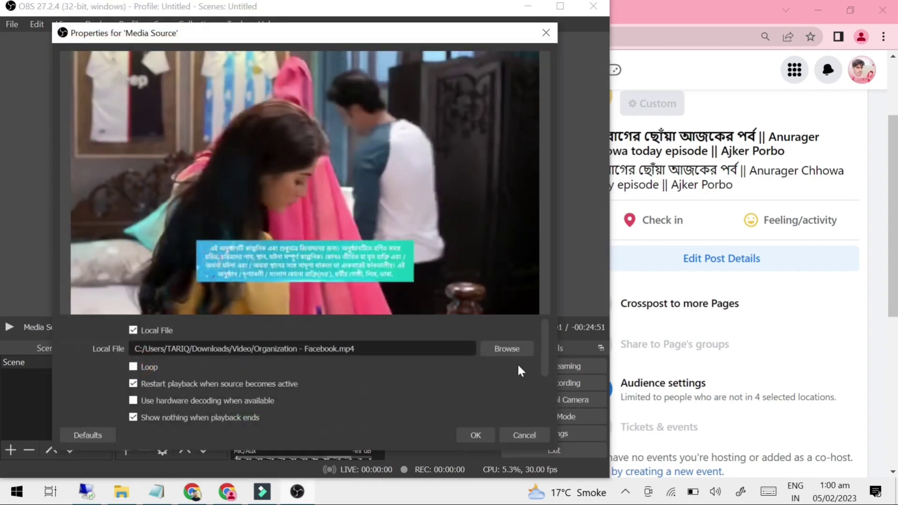
{"action": "left_click", "coordinate": [513, 356]}
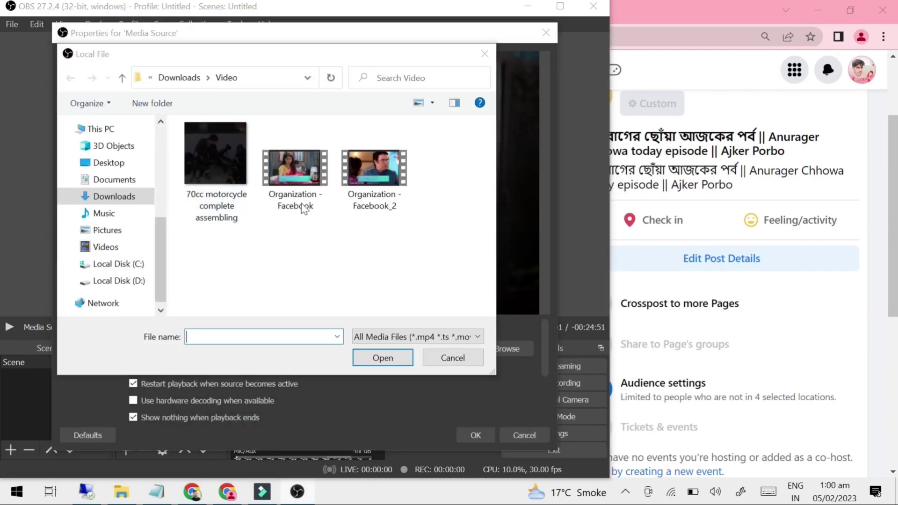
{"action": "left_click", "coordinate": [379, 174]}
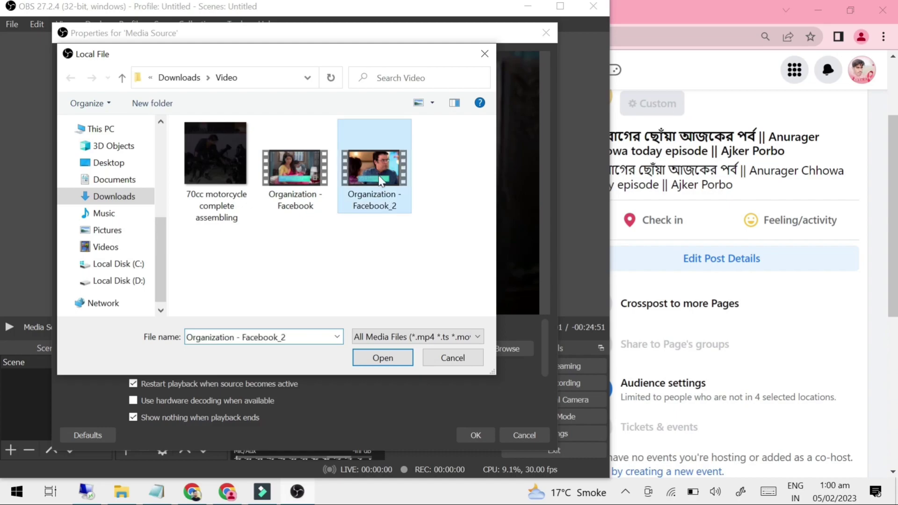
{"action": "left_click", "coordinate": [386, 352]}
{"action": "left_click", "coordinate": [475, 435]}
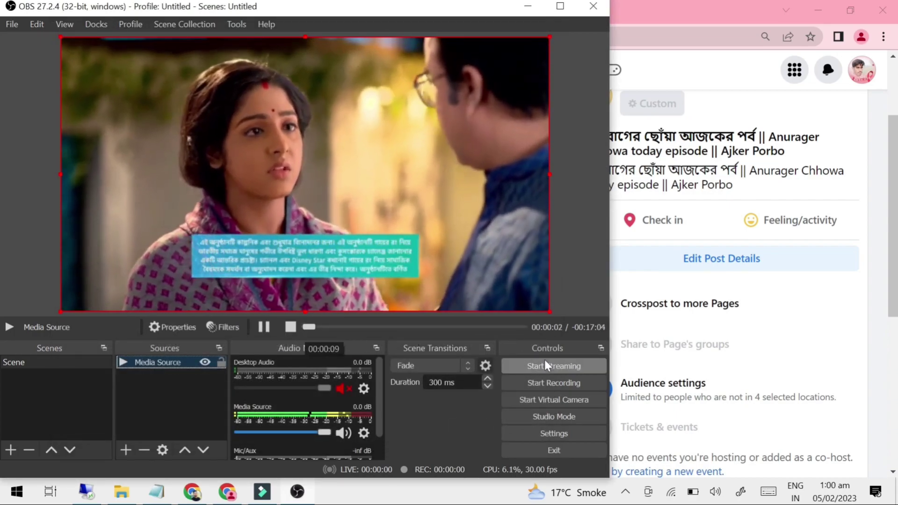
Start streaming from OBS and go live with the video on the Facebook live producer page
{"action": "left_click", "coordinate": [546, 365]}
{"action": "left_click", "coordinate": [528, 7]}
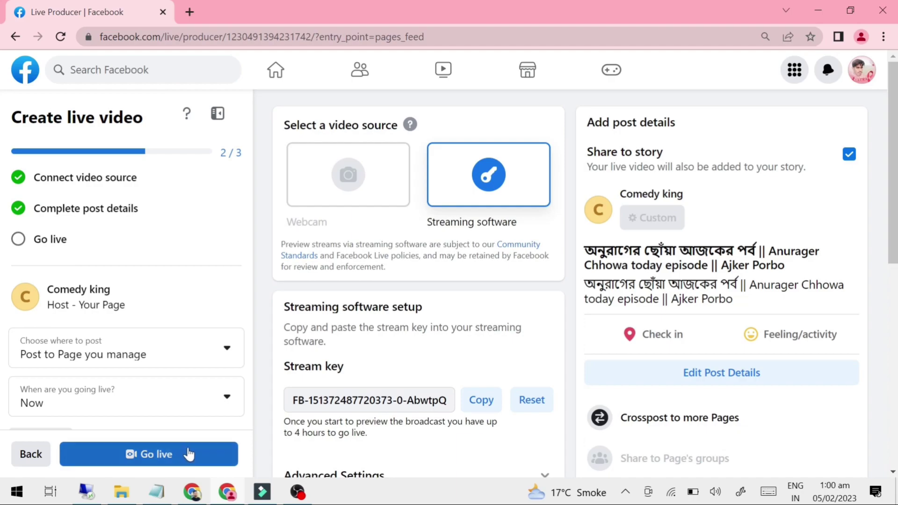
{"action": "left_click", "coordinate": [187, 454]}
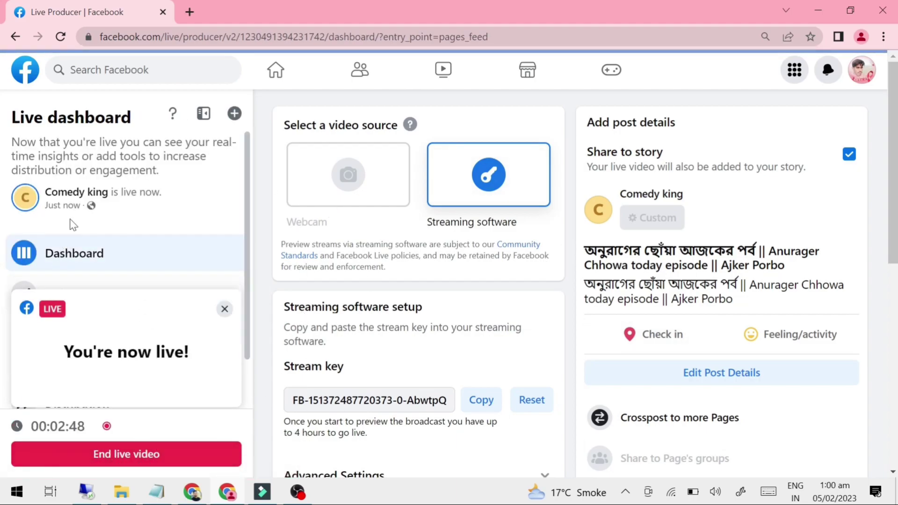
Open the Comedy king page and check its live video post by playing and pausing the broadcast
{"action": "left_click", "coordinate": [79, 199]}
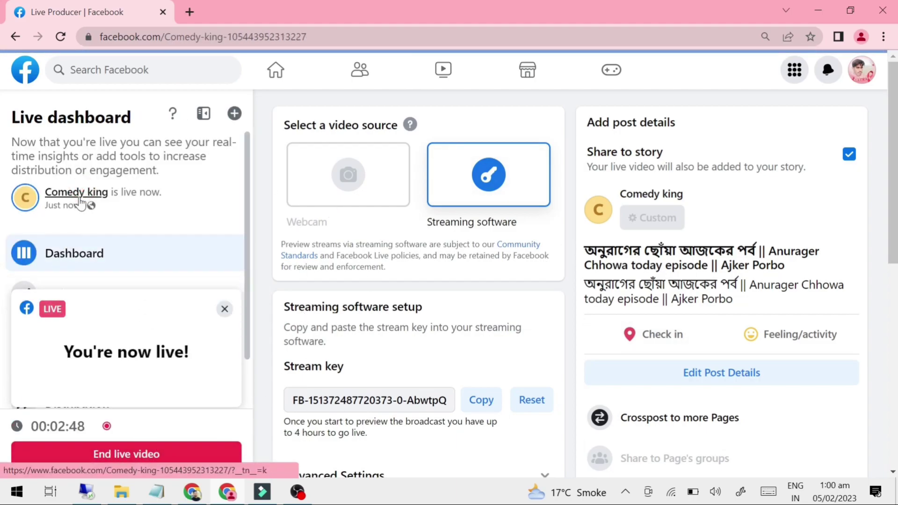
{"action": "left_click", "coordinate": [61, 36]}
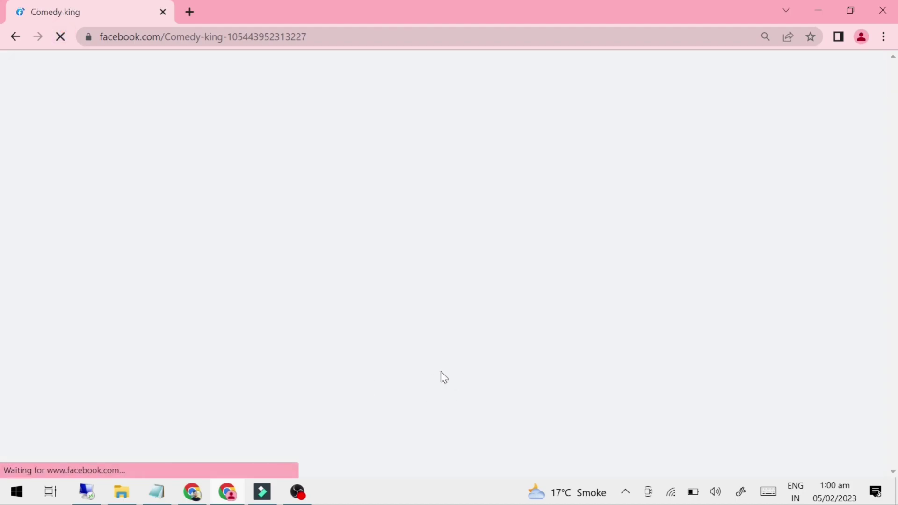
{"action": "scroll", "coordinate": [627, 287], "scroll_direction": "down", "scroll_amount": 10}
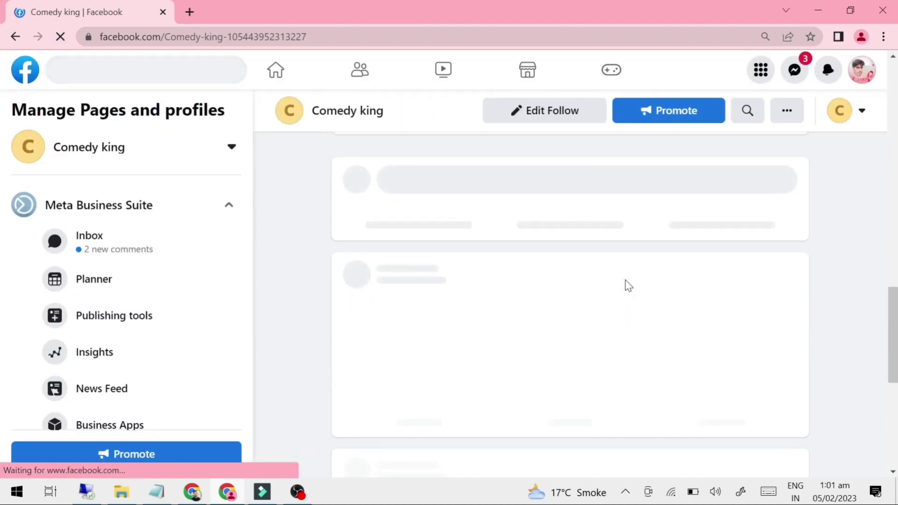
{"action": "scroll", "coordinate": [622, 287], "scroll_direction": "down", "scroll_amount": 3}
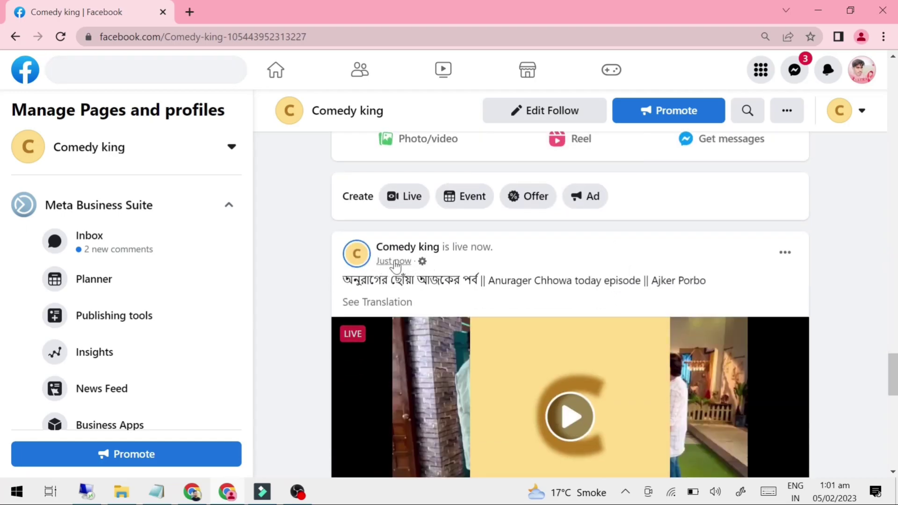
{"action": "scroll", "coordinate": [619, 336], "scroll_direction": "down", "scroll_amount": 3}
{"action": "left_click", "coordinate": [619, 336]}
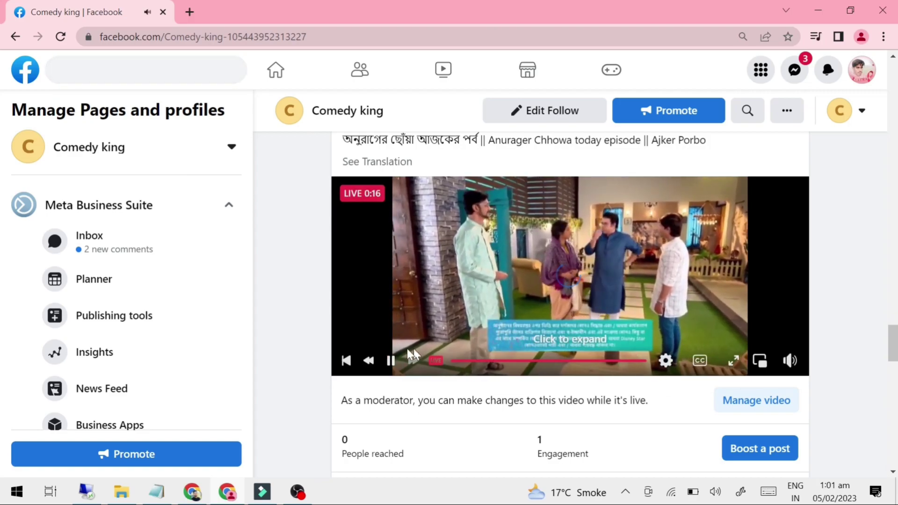
{"action": "left_click", "coordinate": [391, 360]}
{"action": "scroll", "coordinate": [505, 317], "scroll_direction": "up", "scroll_amount": 2}
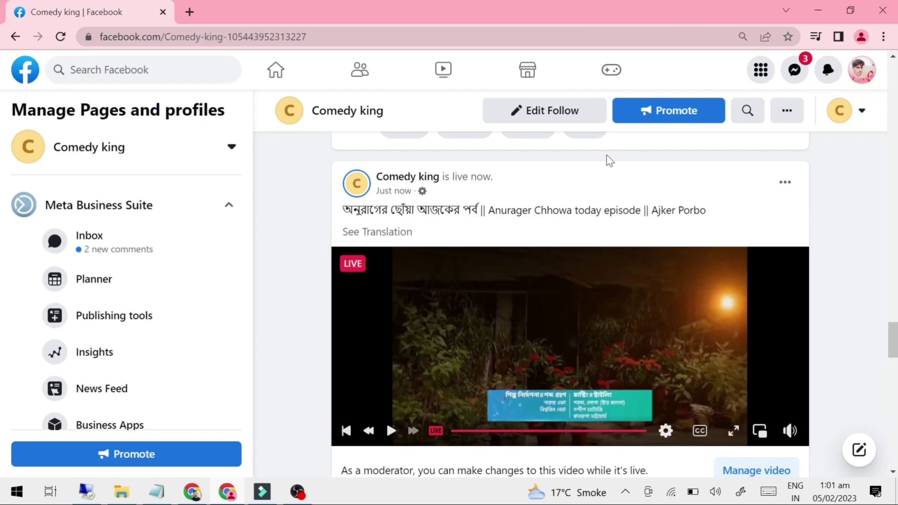
{"action": "scroll", "coordinate": [608, 177], "scroll_direction": "up", "scroll_amount": 6}
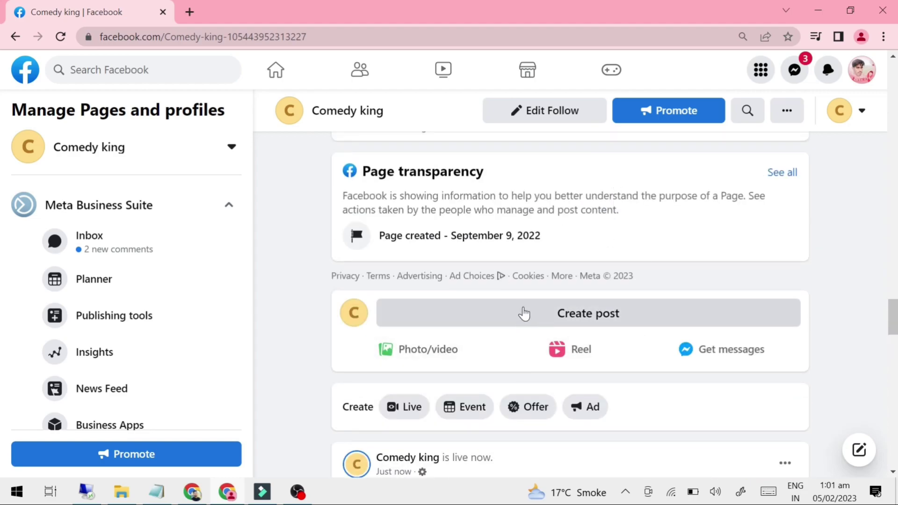